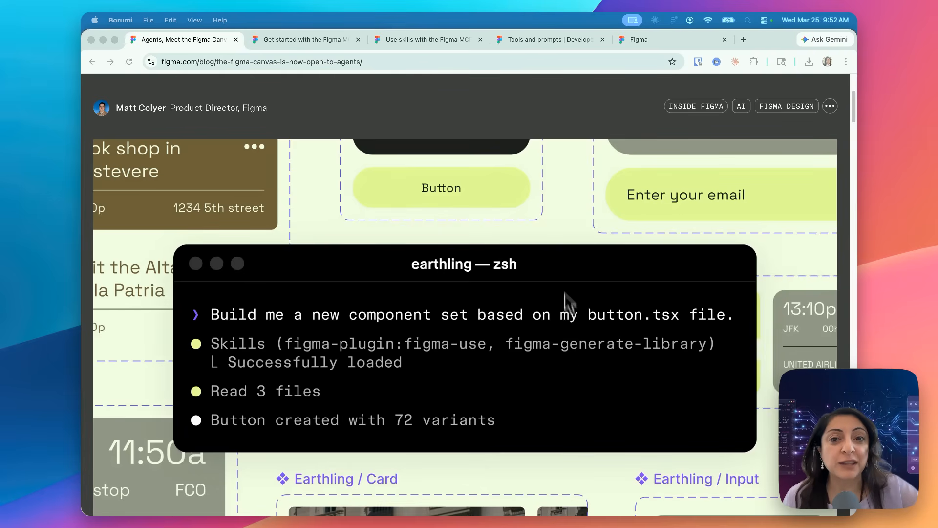
- Read through the Figma blog article on using AI agents on the canvas, down to the use_figma demo and skills section
scroll(577, 351, down, 3)
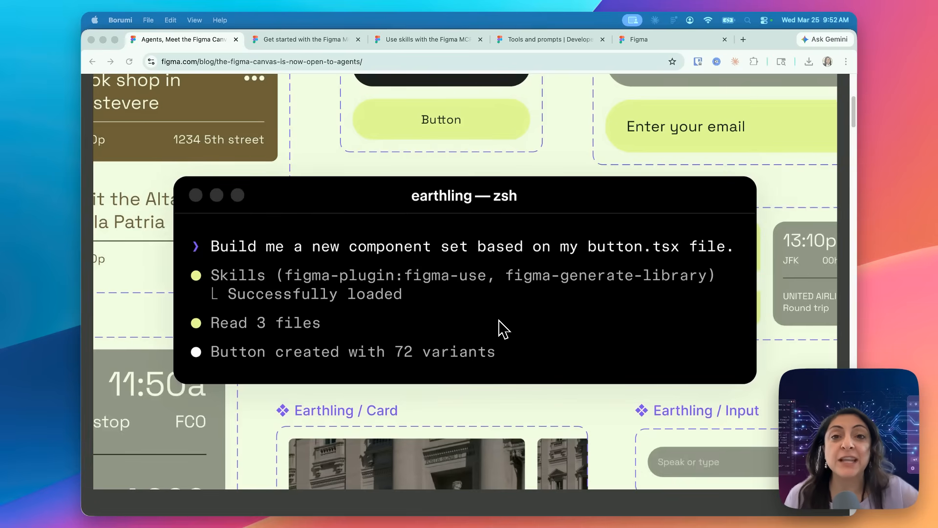
scroll(503, 329, down, 10)
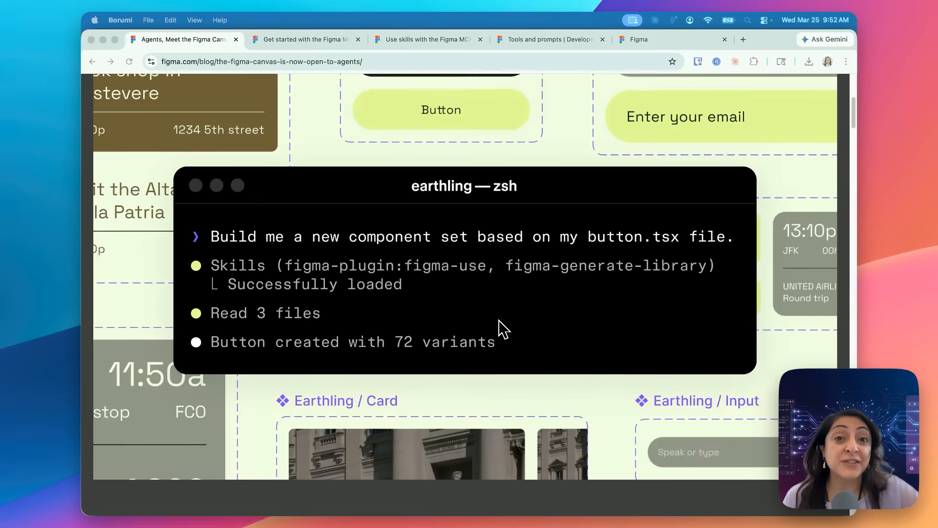
scroll(503, 329, down, 15)
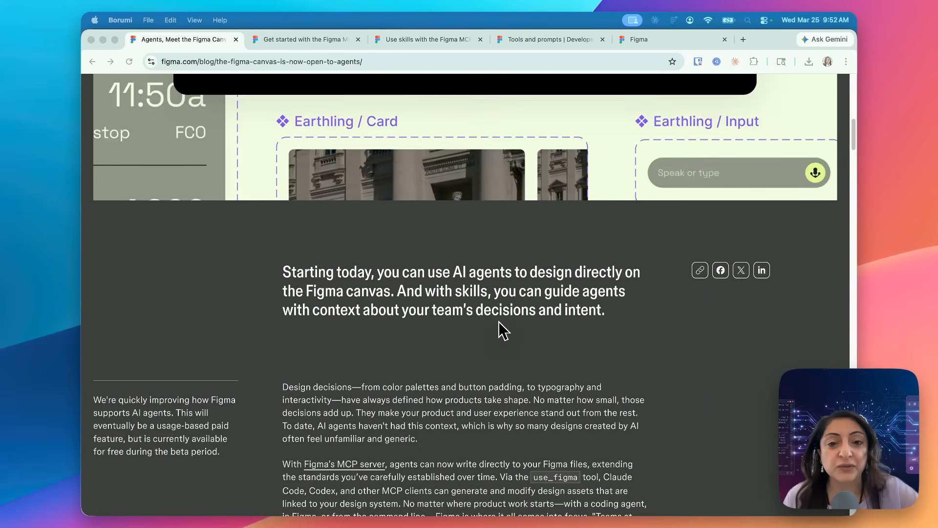
scroll(499, 323, down, 20)
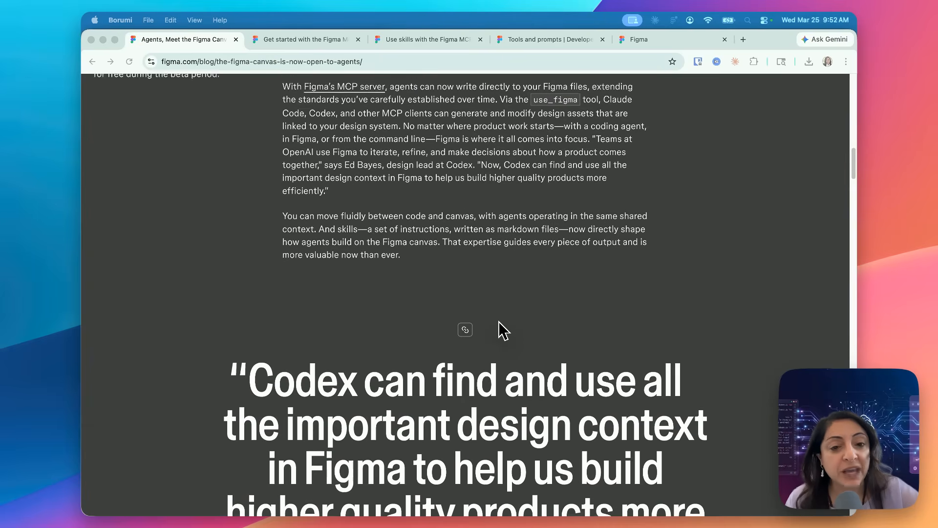
scroll(499, 322, down, 11)
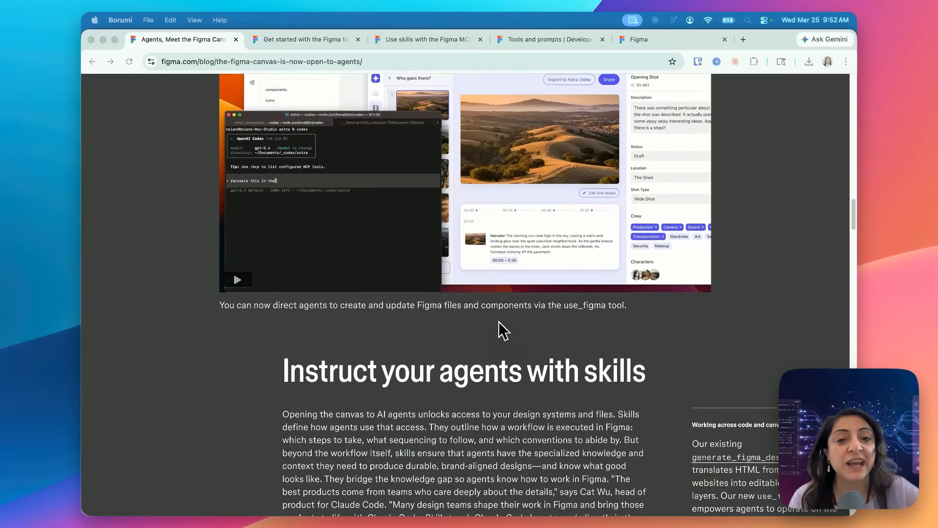
scroll(502, 330, up, 2)
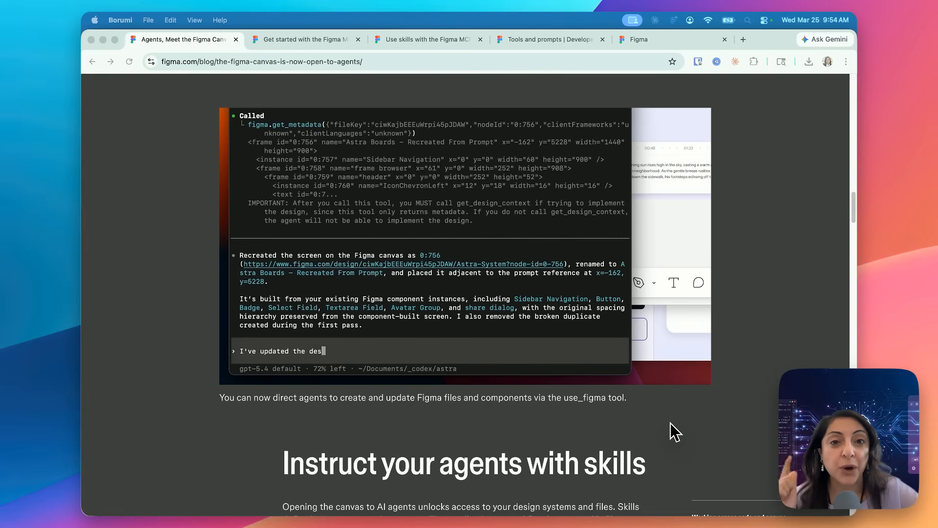
- Switch to Figma and set the M3 variable mode of the Android Login Screen frame to Yellow DT
click(527, 506)
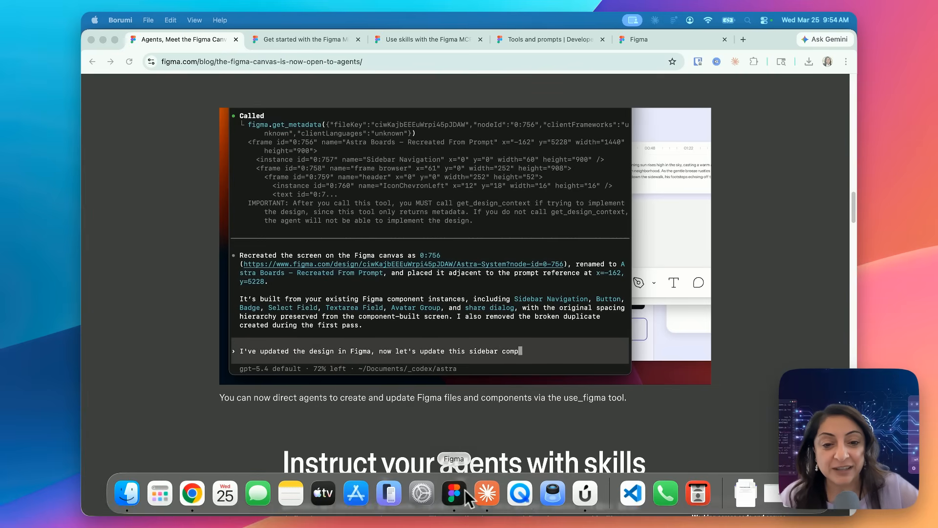
click(456, 75)
scroll(456, 72, up, 4)
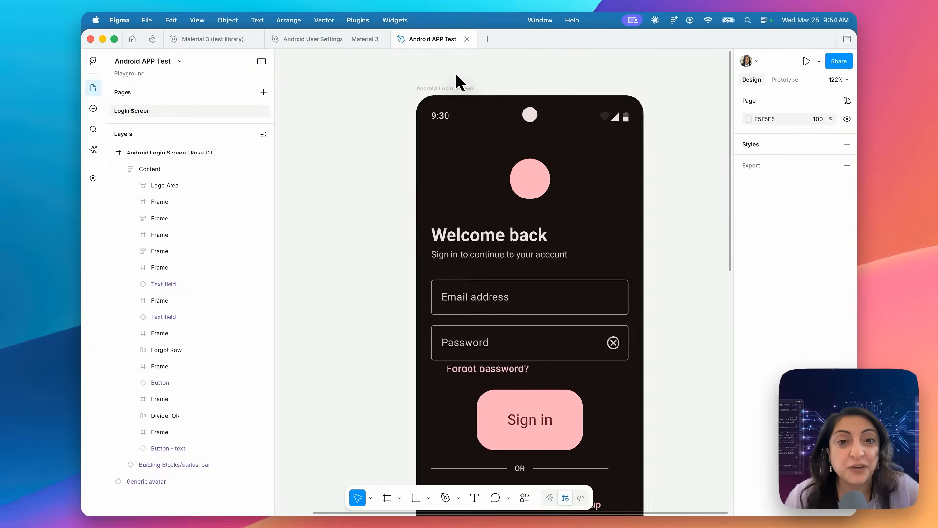
scroll(456, 73, up, 3)
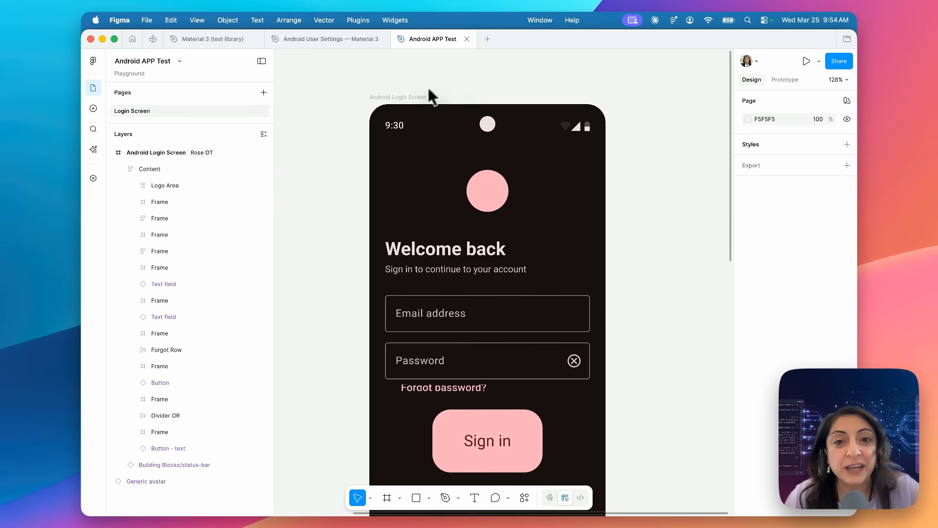
click(410, 99)
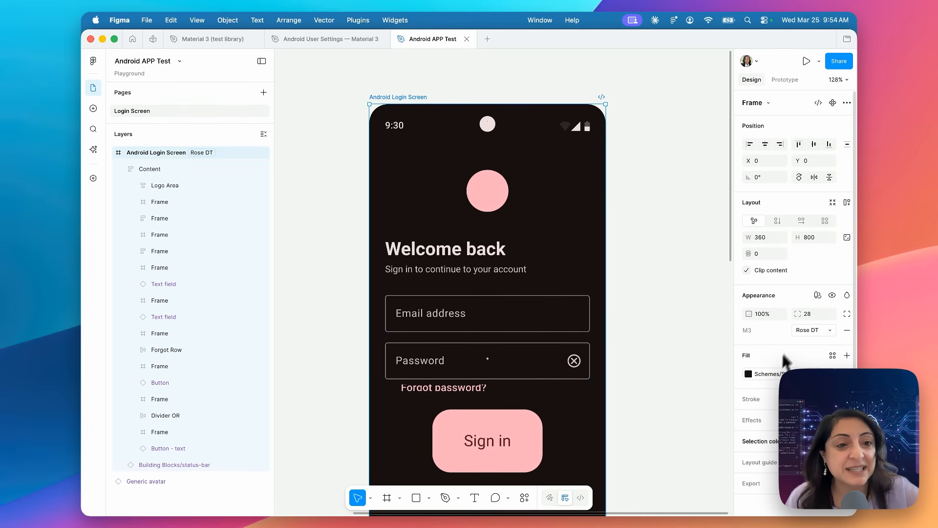
click(818, 296)
mouse_move(782, 339)
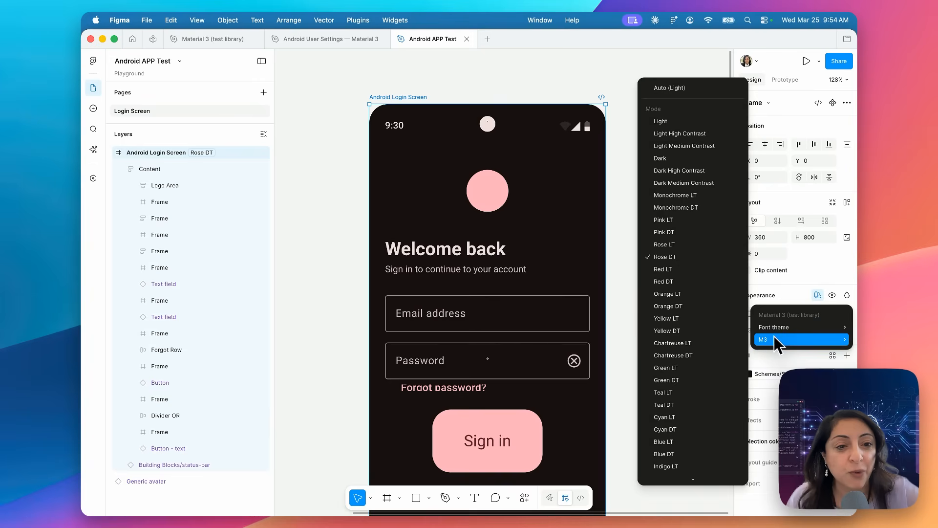
click(669, 330)
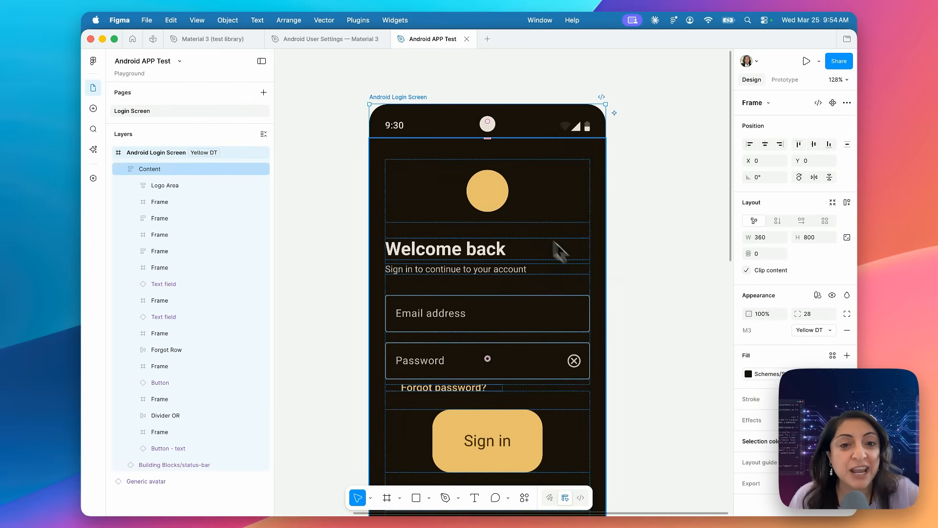
scroll(619, 286, down, 2)
ctrl+scroll(617, 278, down, 5)
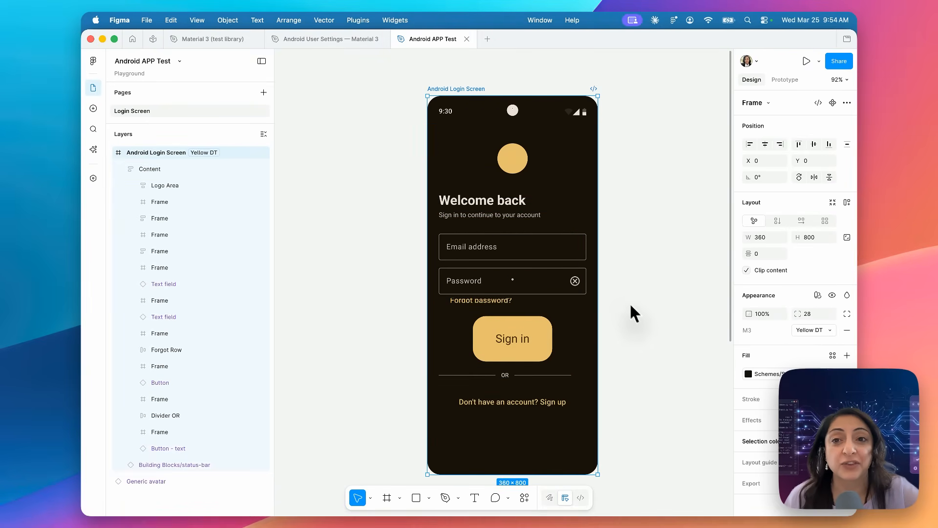
- Inspect the App notifications and Do not disturb rows in the Android User Settings file, and return to the Android APP Test file
click(334, 39)
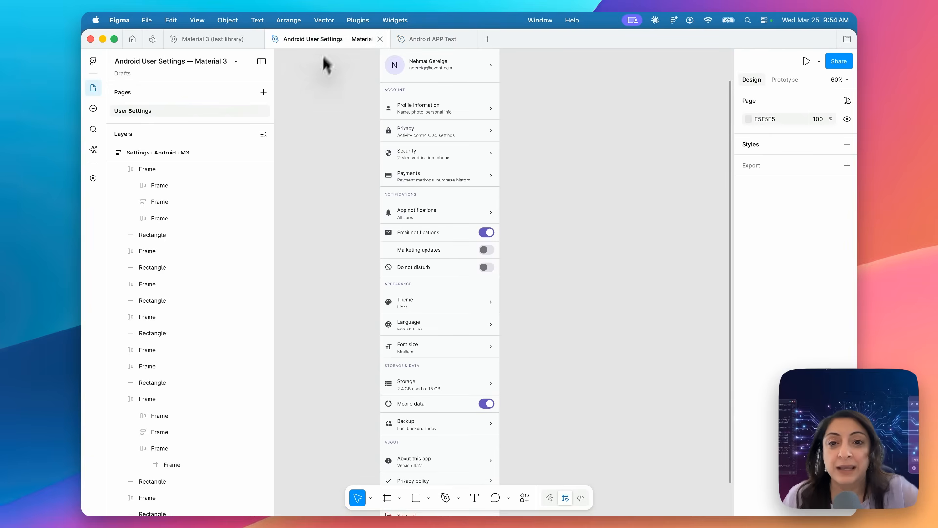
click(396, 212)
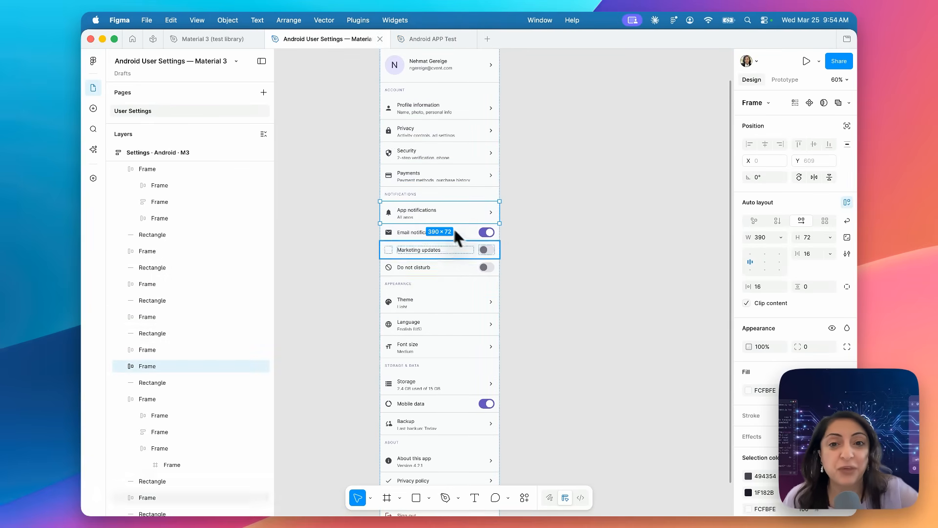
click(439, 267)
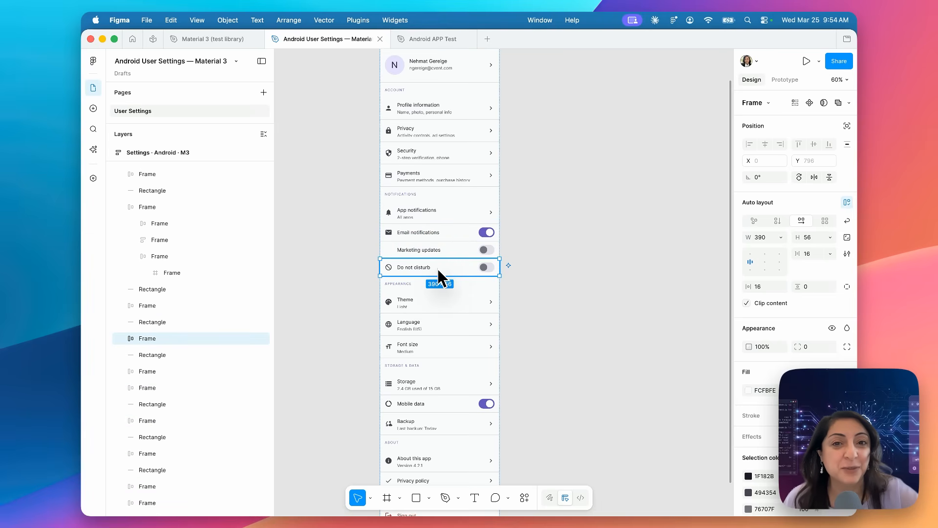
click(441, 38)
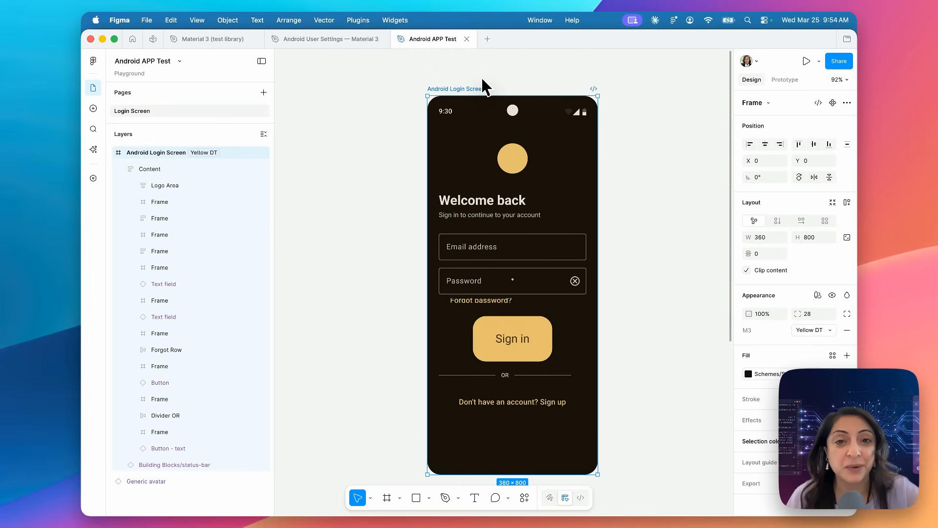
double_click(503, 166)
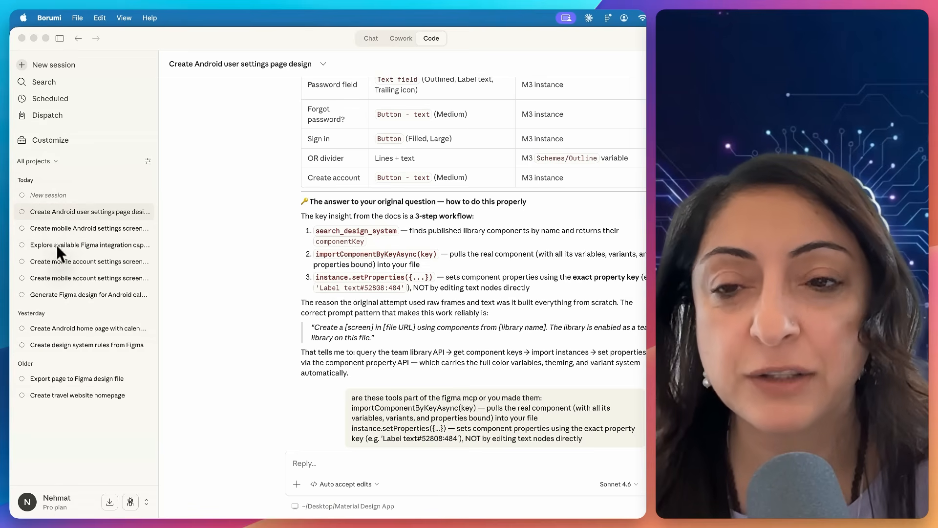
- In Claude's new code session for the Material Design App folder, submit the prompt "what figma skills do you have access to?"
click(56, 196)
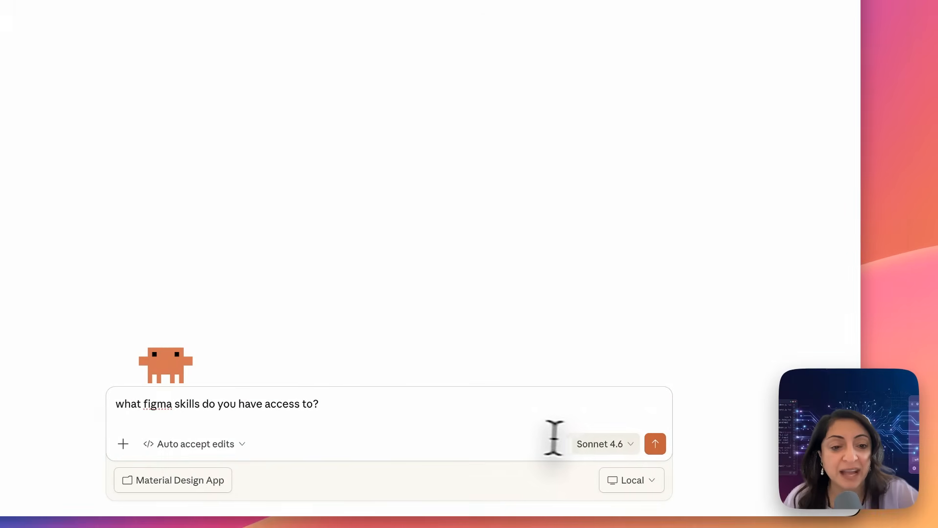
click(656, 443)
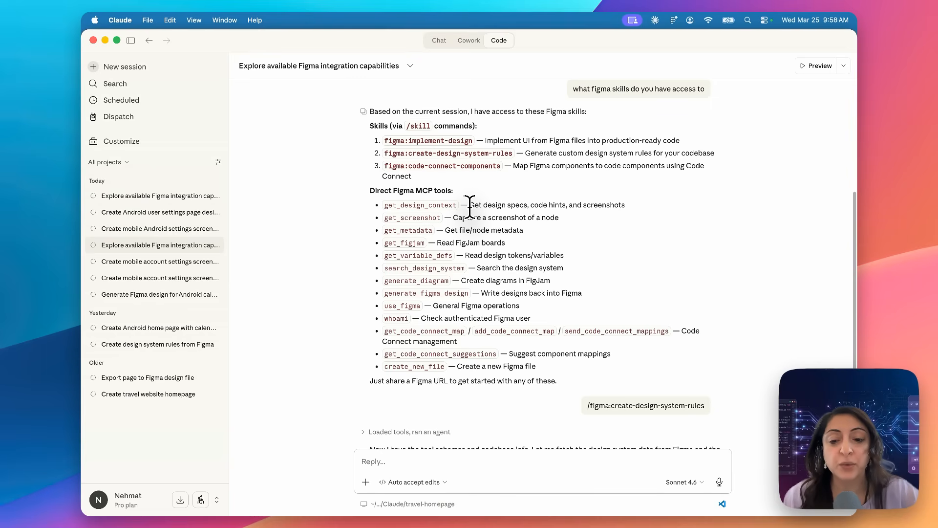
- Switch to Chrome and bring up the tool list at the start of the Figma MCP server's Tools and prompts page
key(super+Tab)
key(super+Tab)
key(super+Tab)
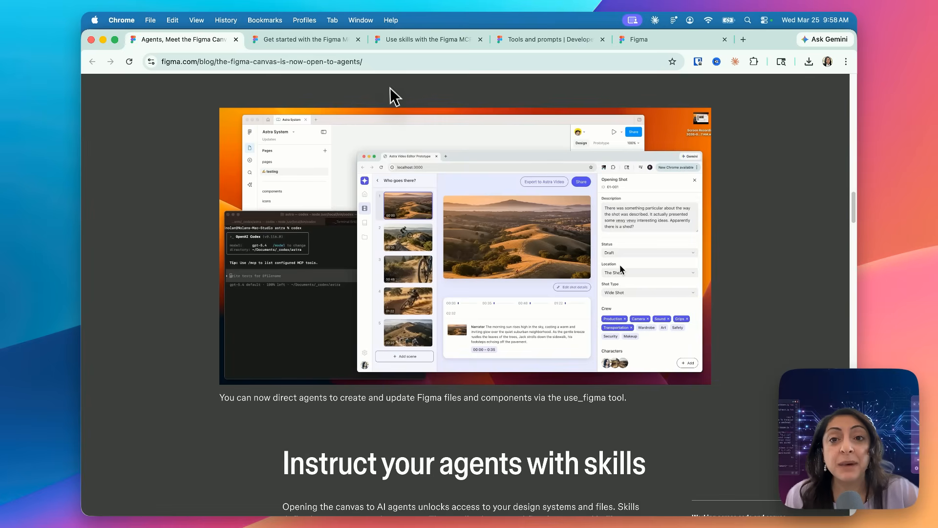
click(303, 41)
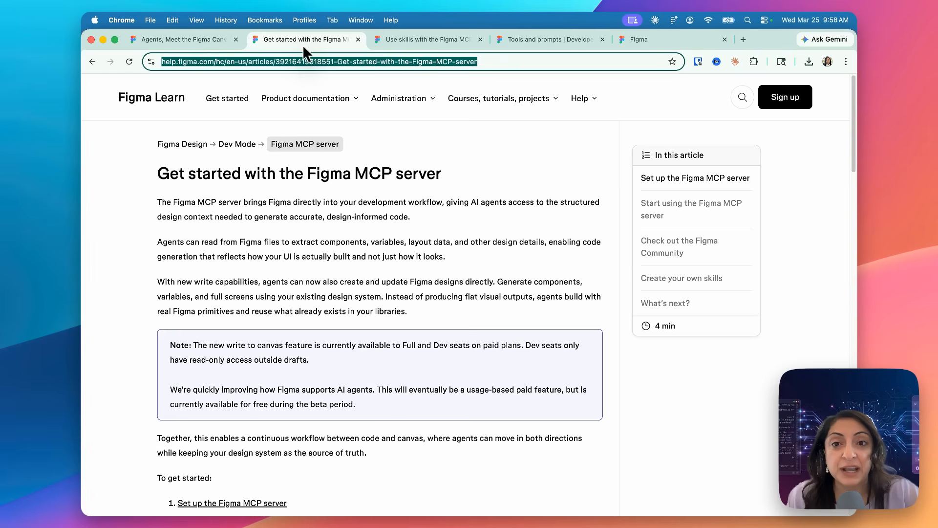
click(422, 39)
click(527, 41)
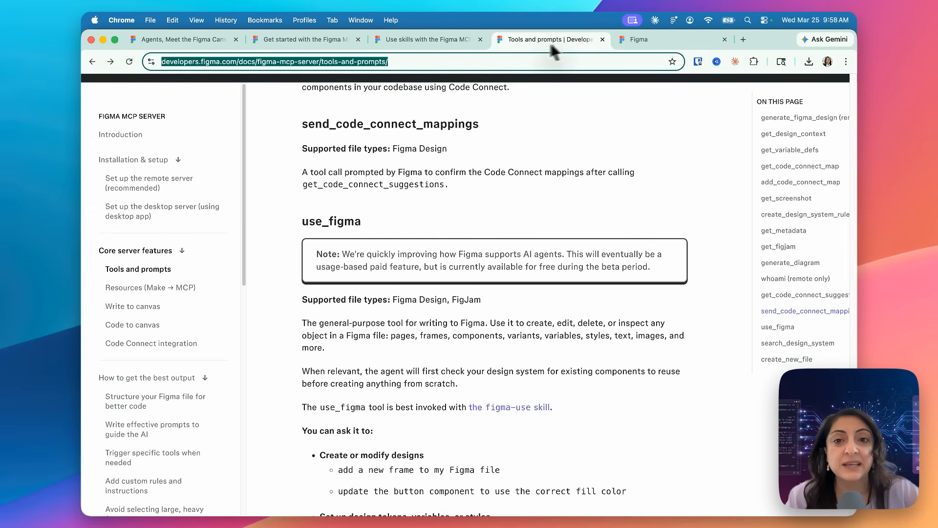
scroll(432, 248, up, 10)
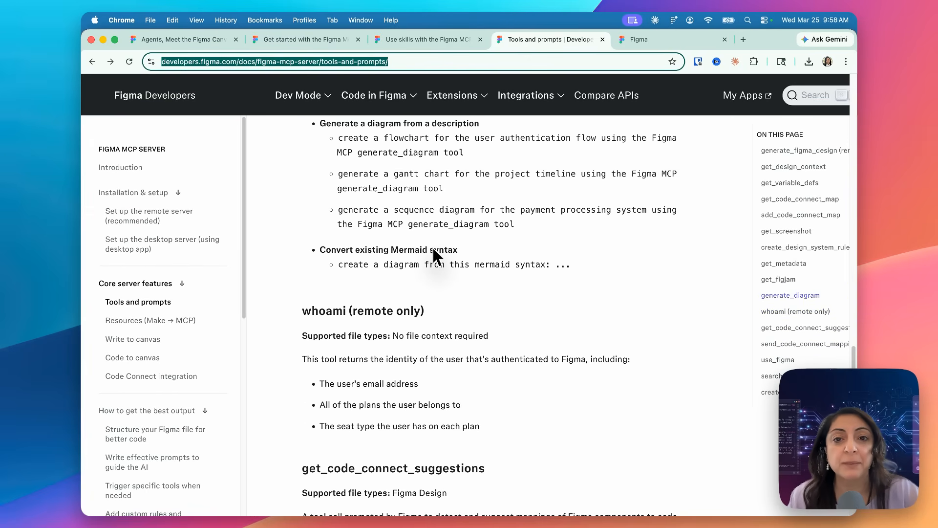
scroll(432, 247, up, 10)
scroll(547, 224, up, 15)
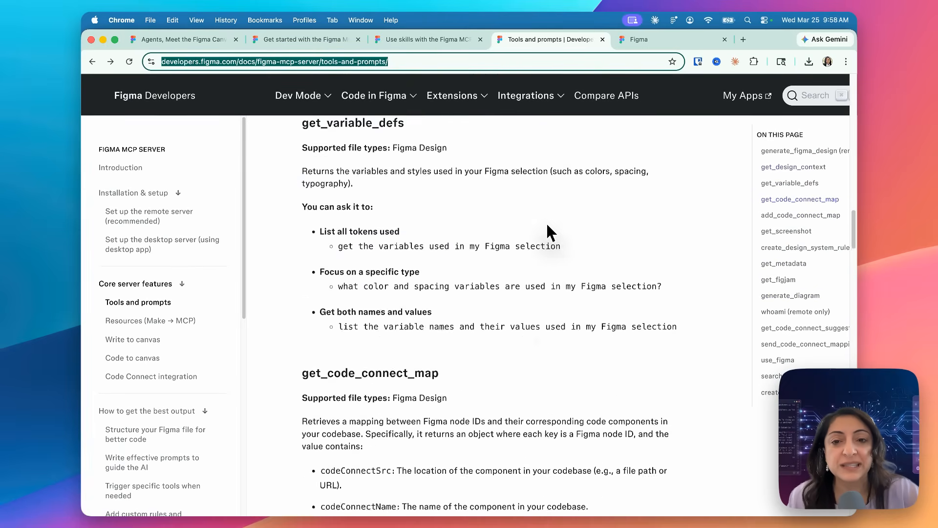
click(567, 181)
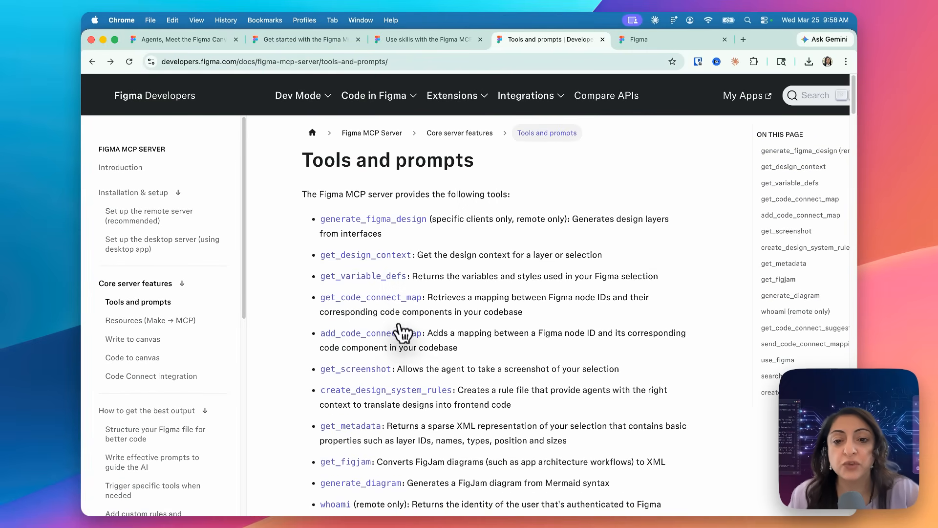
- Examine the documented Figma MCP tools from generate_figma_design to create_new_file and compare them with the tools listed in Claude's reply
scroll(398, 329, down, 5)
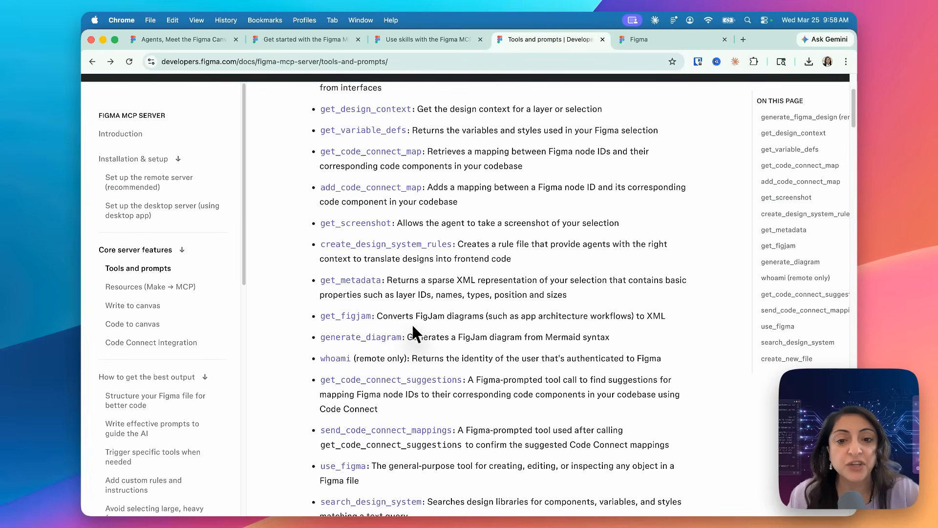
scroll(413, 327, down, 4)
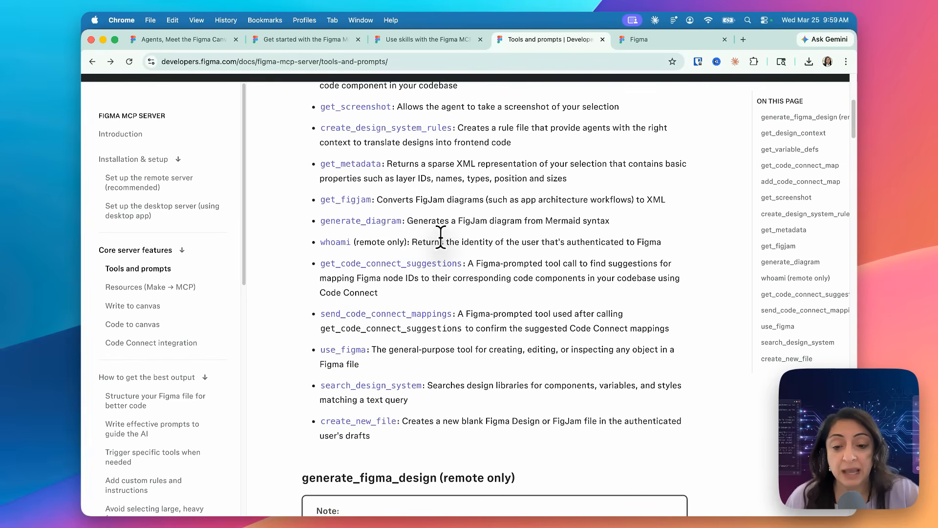
key(super+Tab)
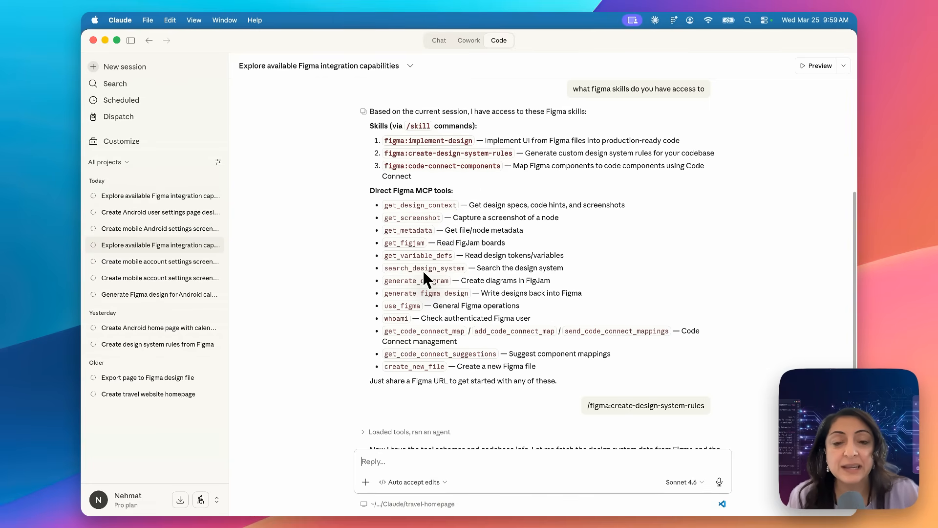
key(super+Tab)
scroll(482, 181, up, 3)
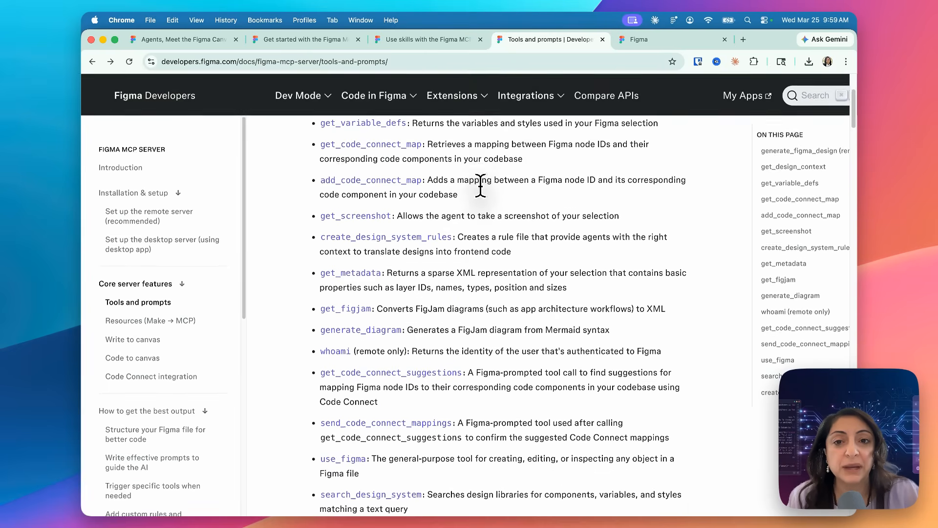
scroll(481, 185, down, 5)
scroll(481, 185, up, 7)
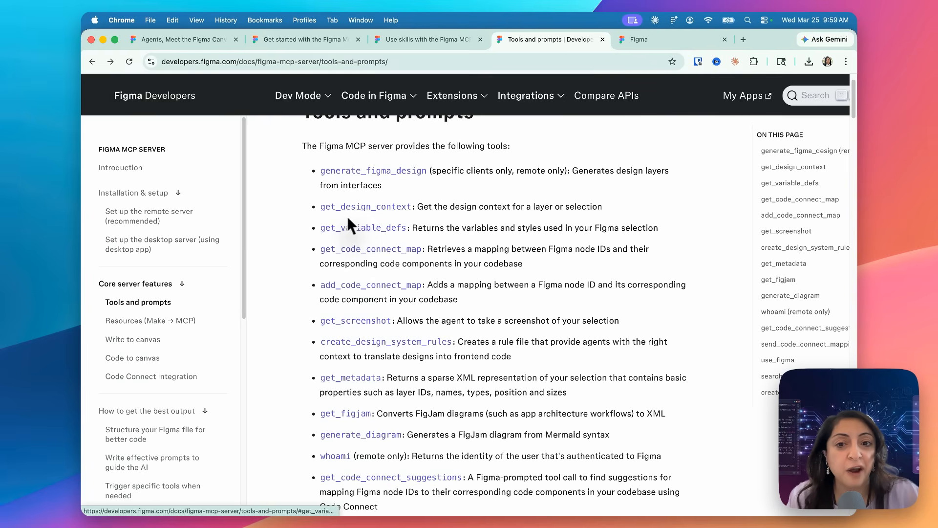
scroll(347, 220, up, 1)
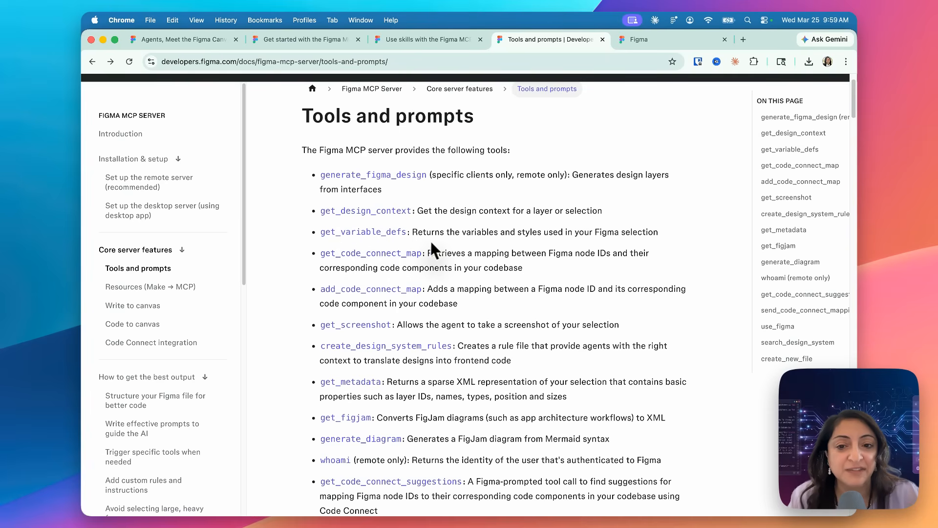
scroll(397, 361, down, 3)
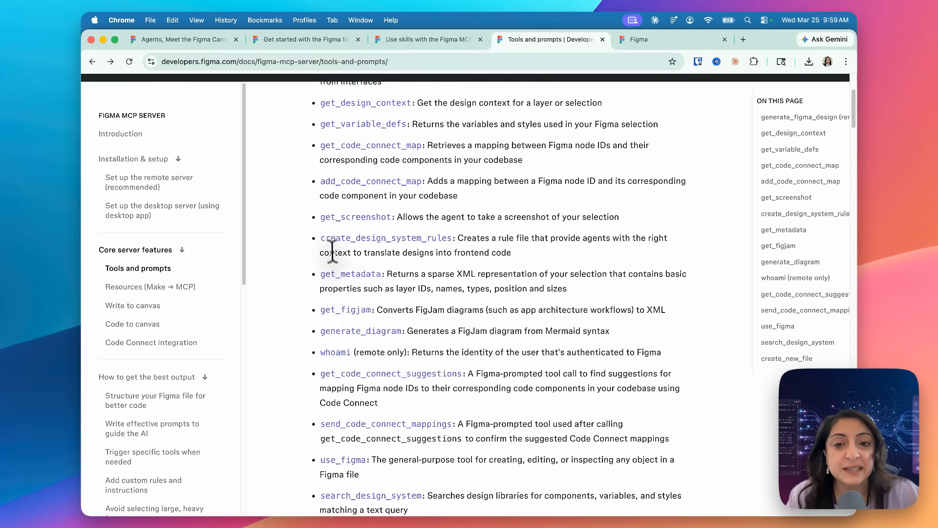
scroll(427, 262, down, 2)
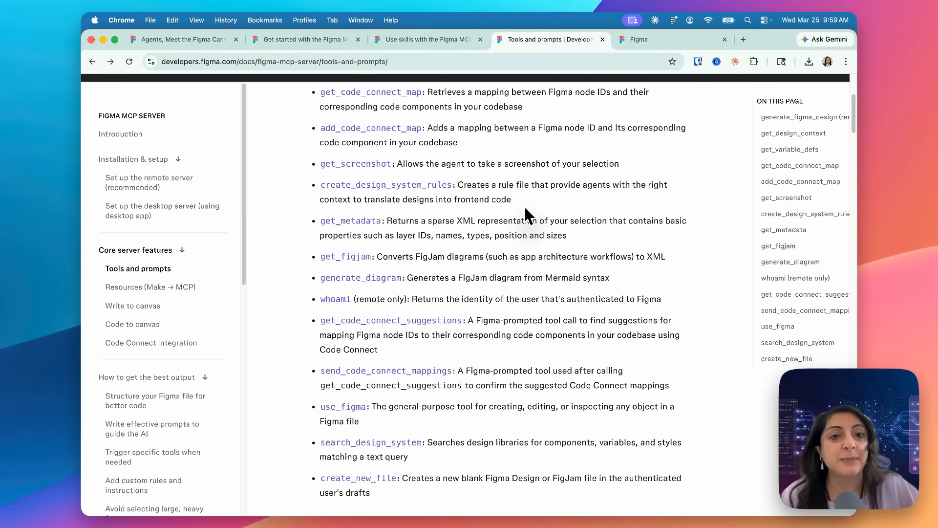
scroll(524, 207, down, 6)
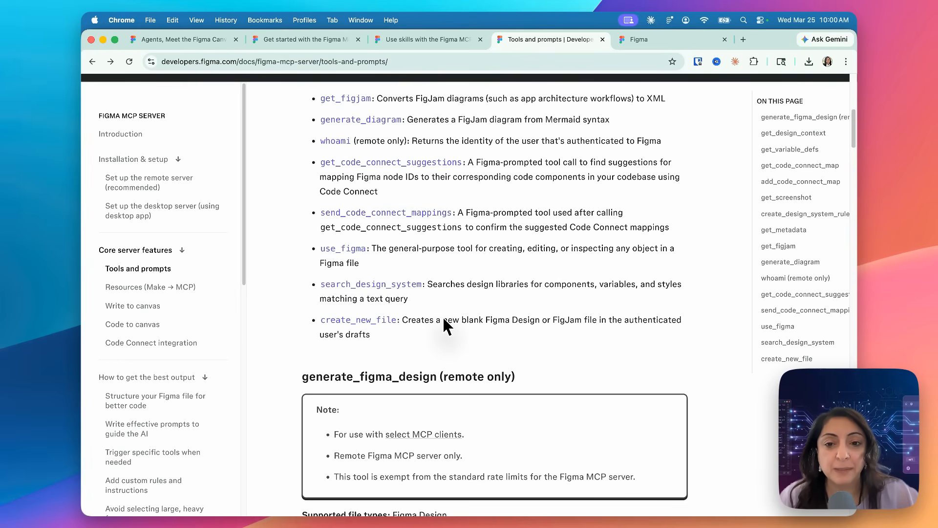
- Review the Figma skills and tools listed in Claude's reply, and switch to the Android APP Test file in Figma
key(super+Tab)
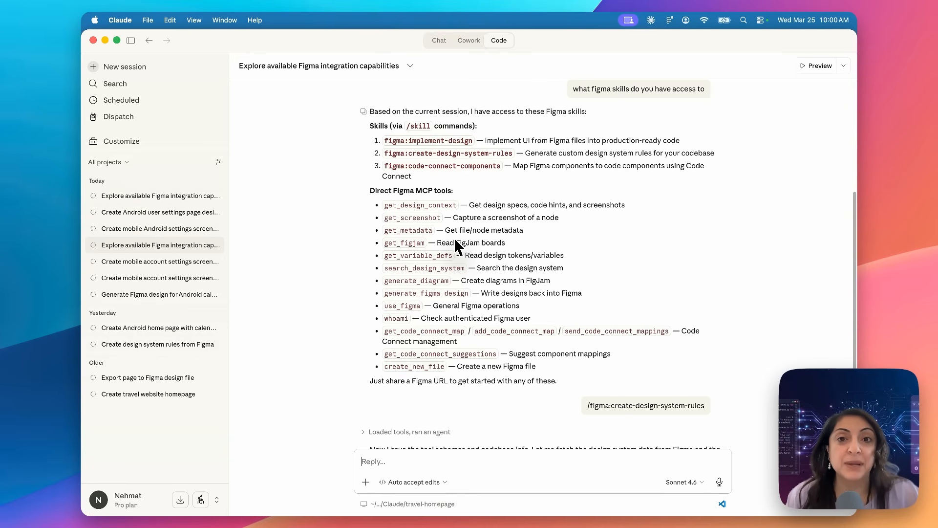
key(super+Tab)
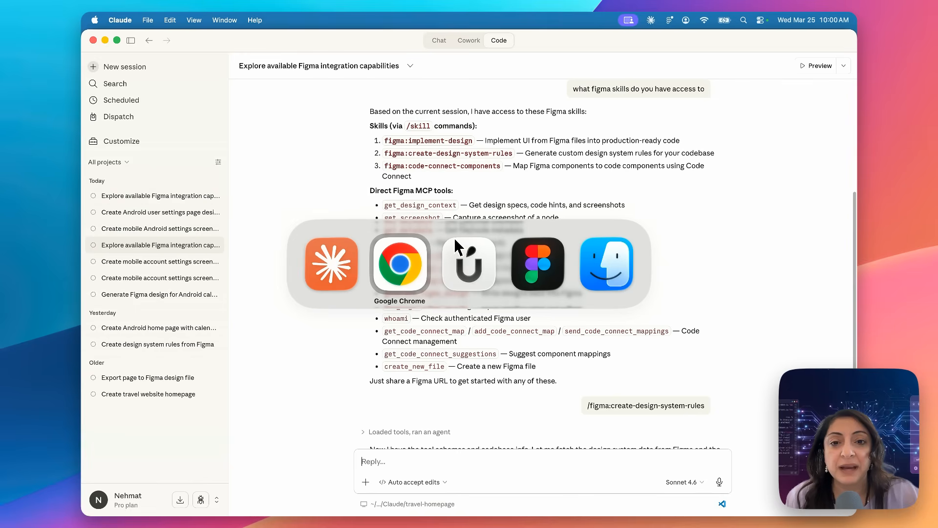
key(super+Tab)
key(super+Tab)
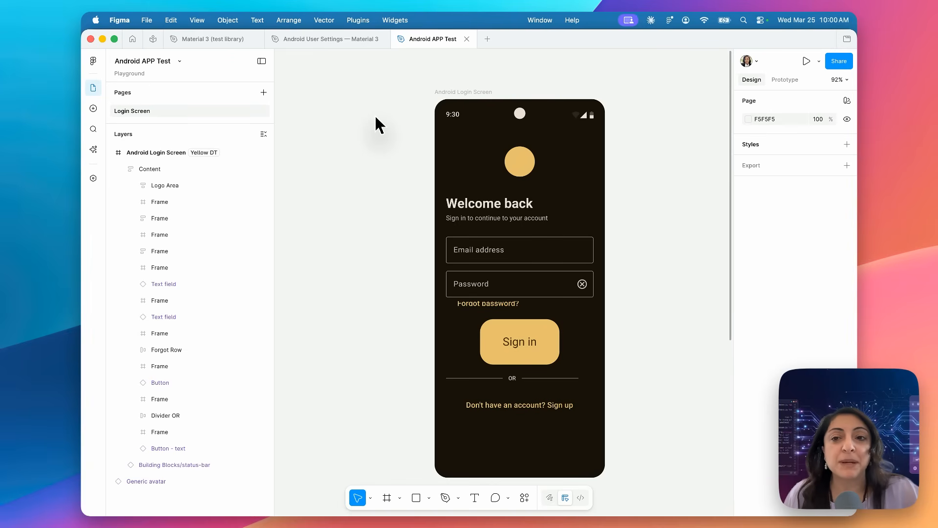
- Switch to Claude and review the 3-step workflow and suggested prompt pattern in the Create Android user settings page design session
key(super+Tab)
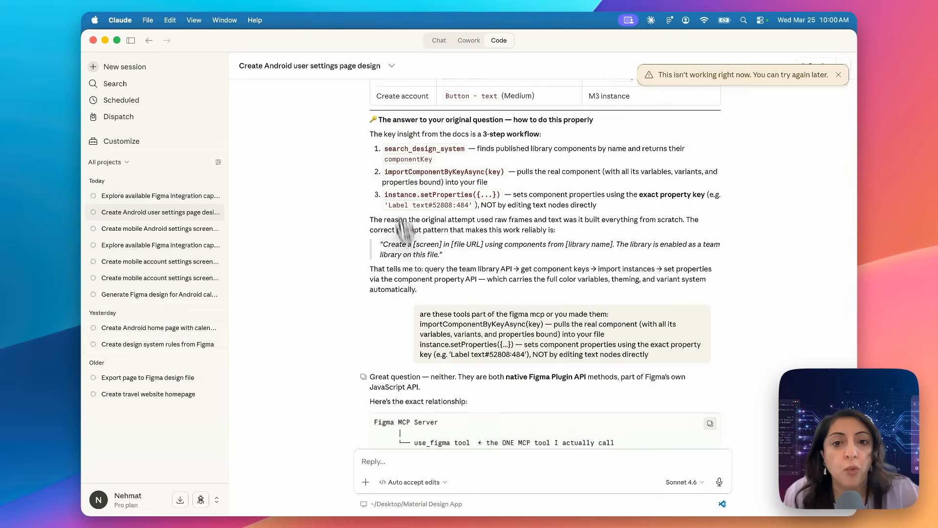
scroll(418, 283, up, 2)
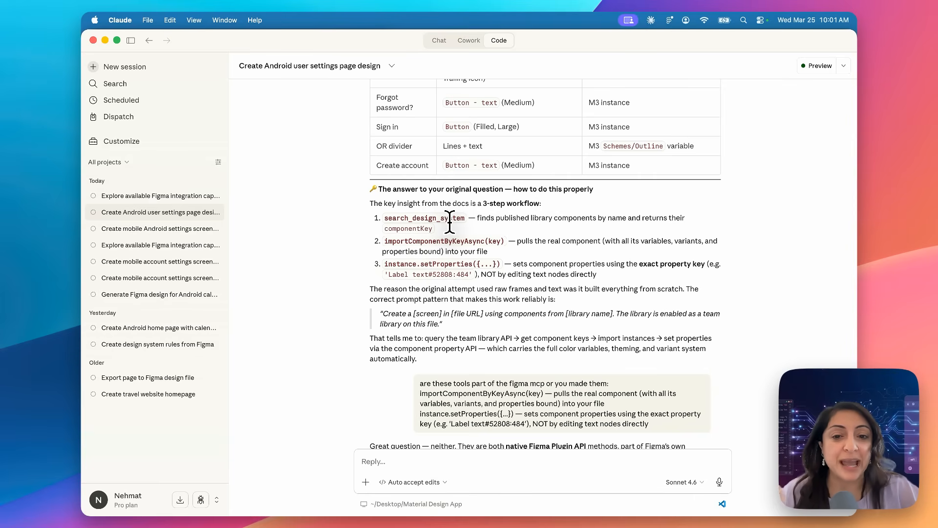
scroll(449, 221, down, 5)
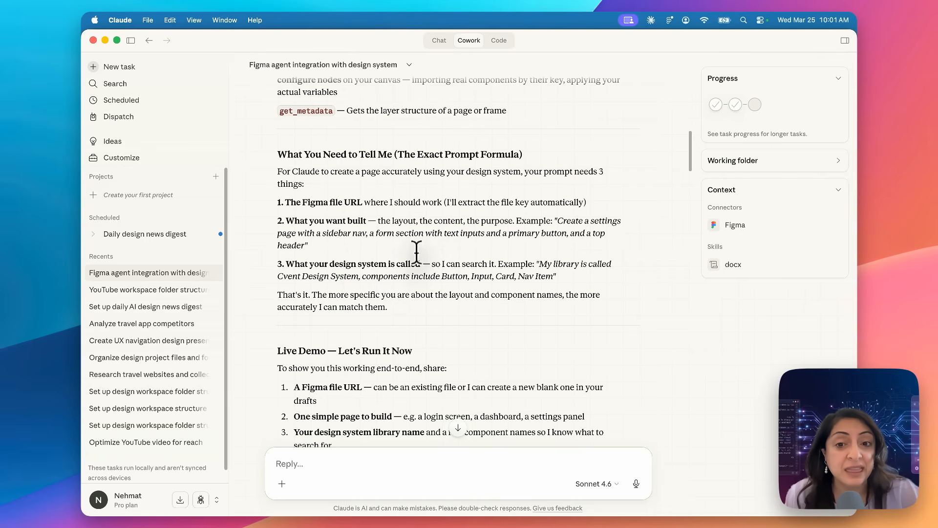
- Copy the "Create a [screen] in [file URL]" prompt template from the code session into a new session and remove its opening quotation mark
click(499, 41)
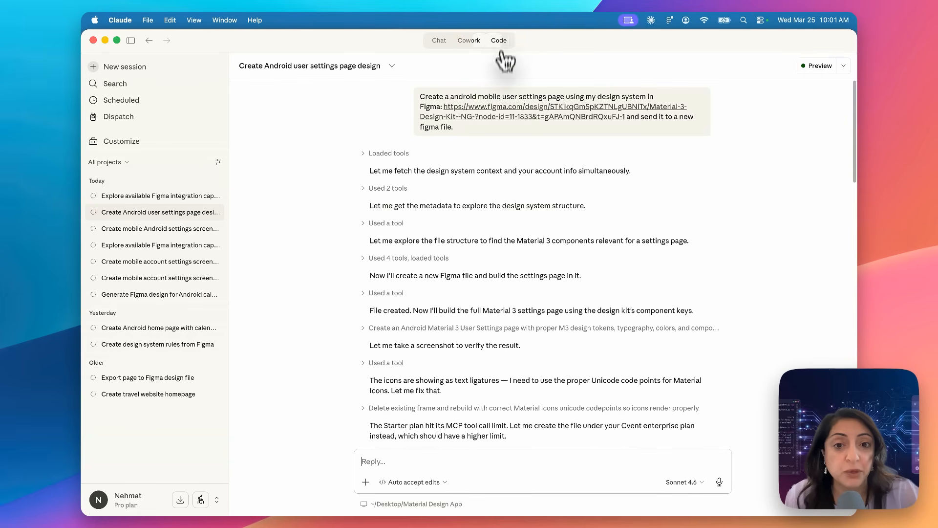
scroll(478, 176, down, 15)
drag(381, 246, 445, 257)
key(super+c)
click(125, 67)
key(super+v)
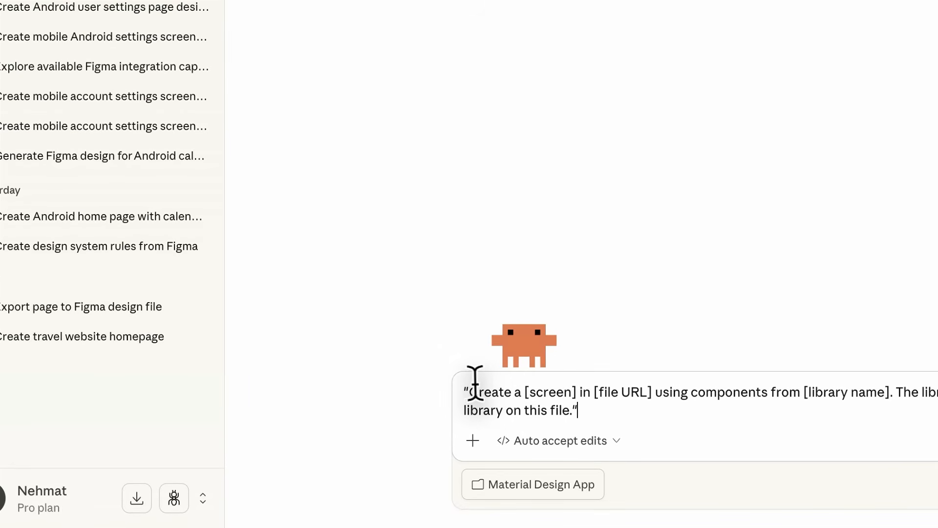
click(466, 383)
key(BackSpace)
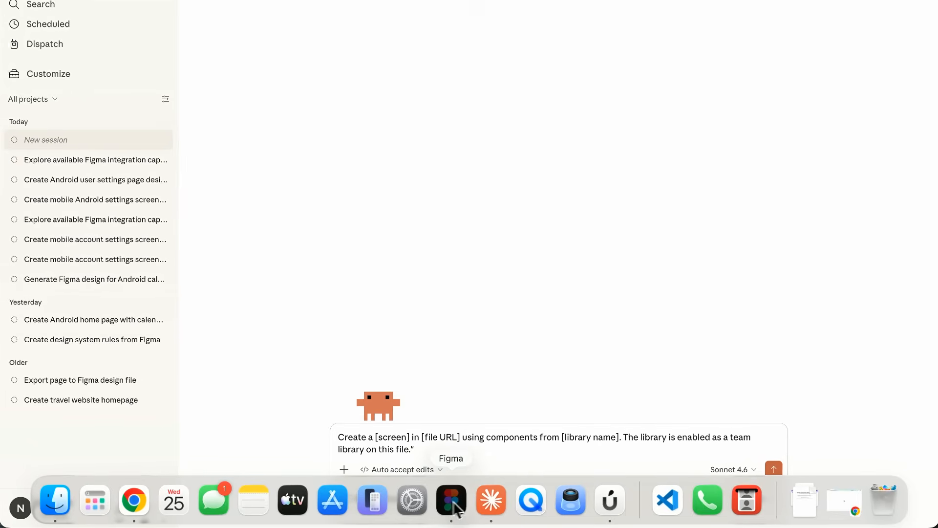
- Switch to Figma and view the library publishing options of the Material 3 (test library) file
click(451, 501)
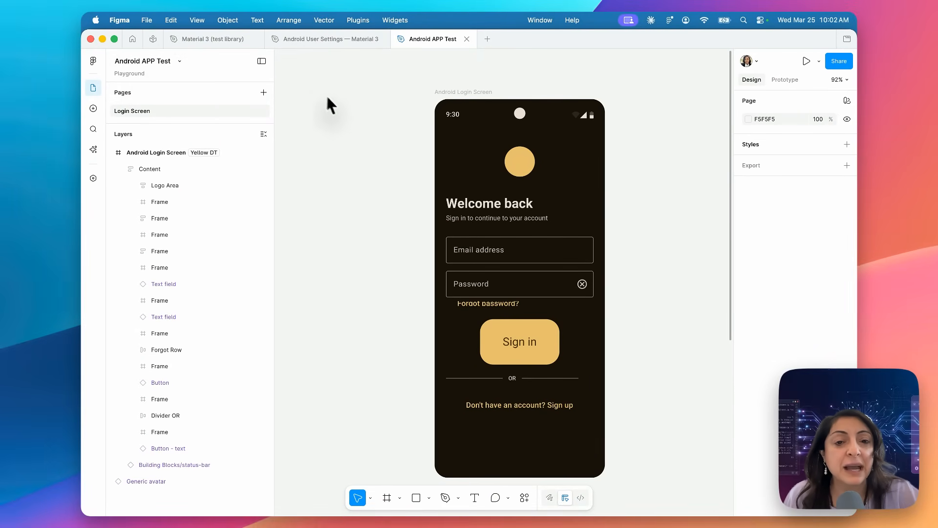
click(211, 41)
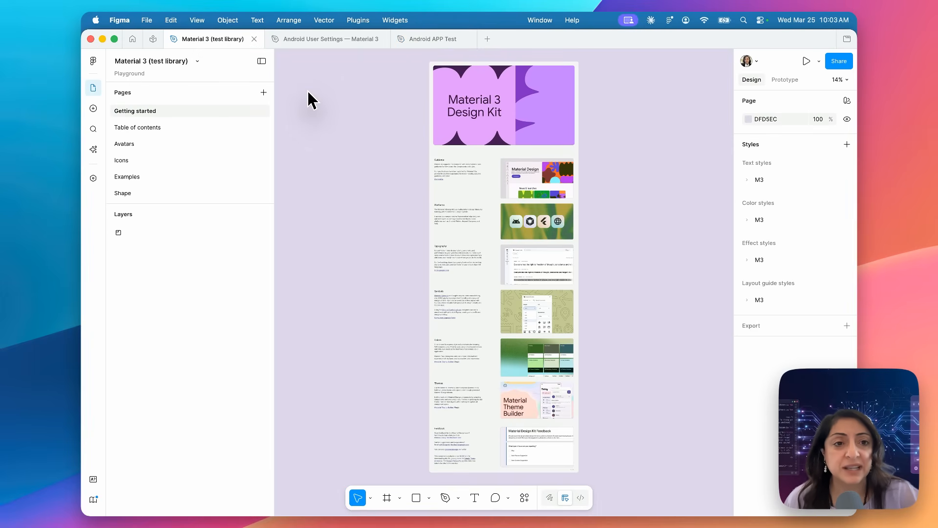
click(198, 61)
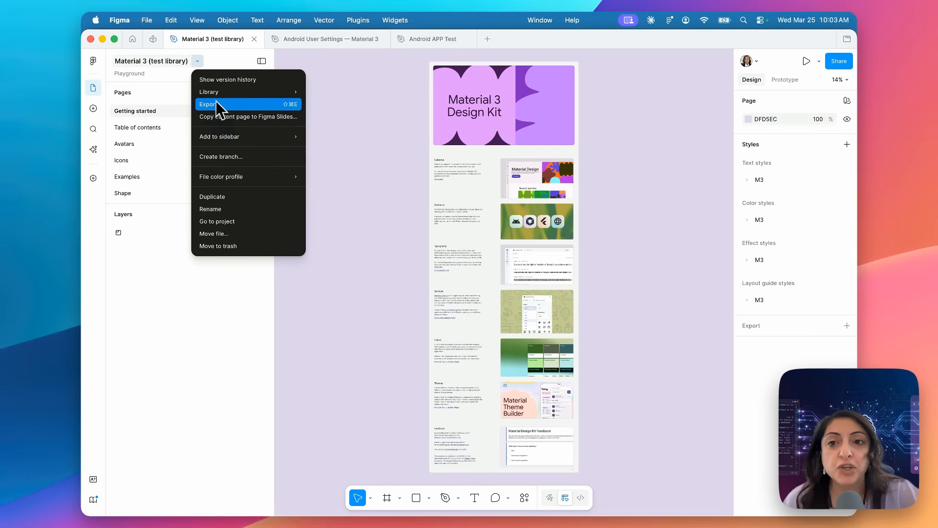
mouse_move(217, 94)
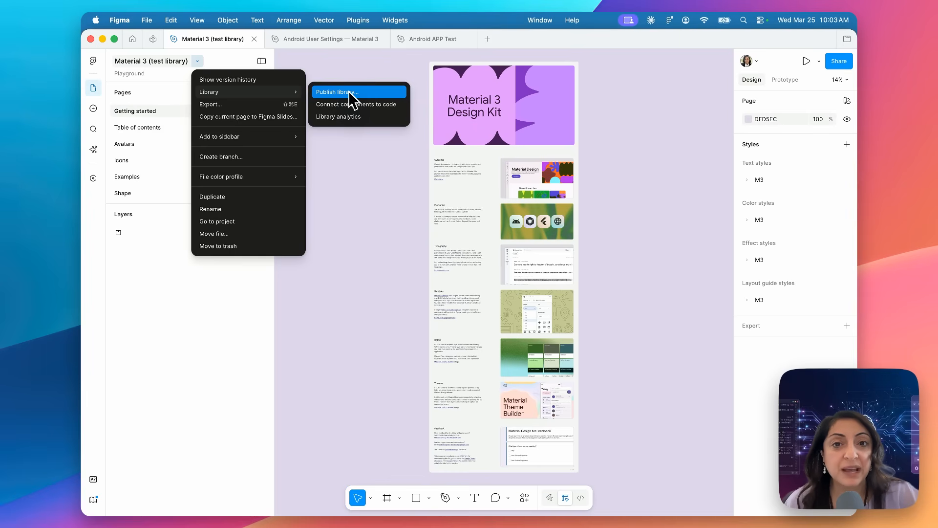
click(379, 177)
- In the Android APP Test file, open the library manager and inspect the contents of Material 3 (test library)
mouse_move(436, 37)
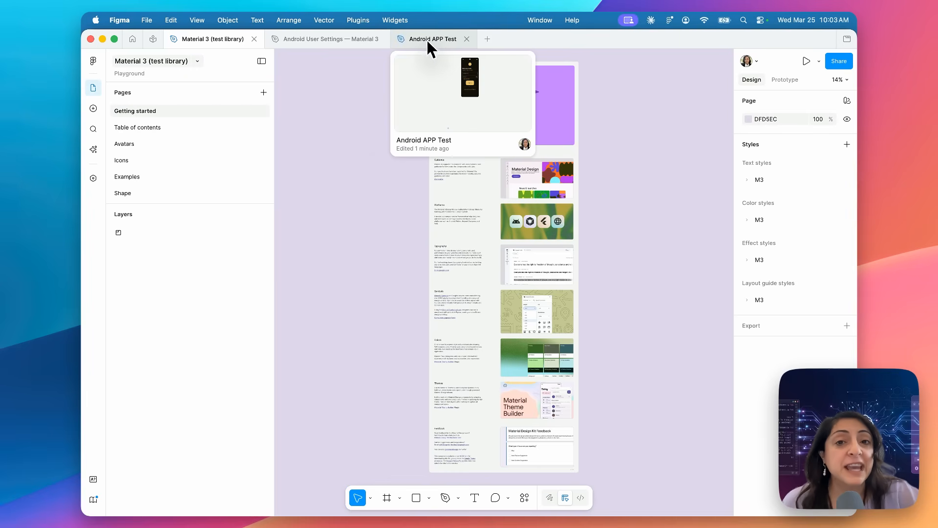
click(432, 41)
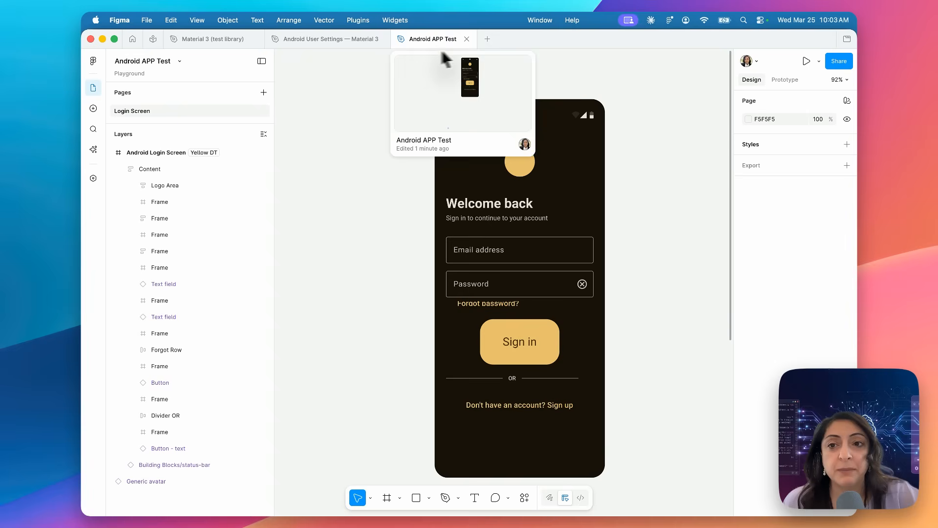
scroll(356, 57, up, 10)
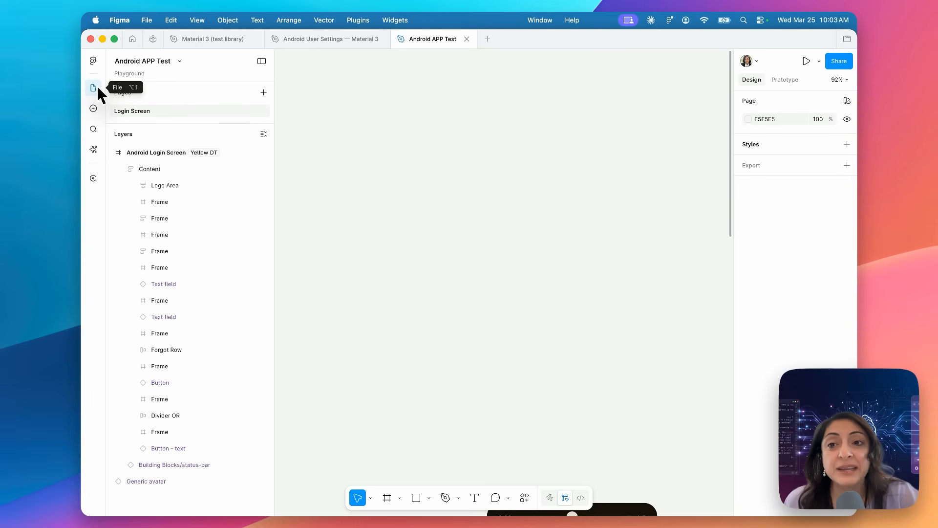
click(94, 110)
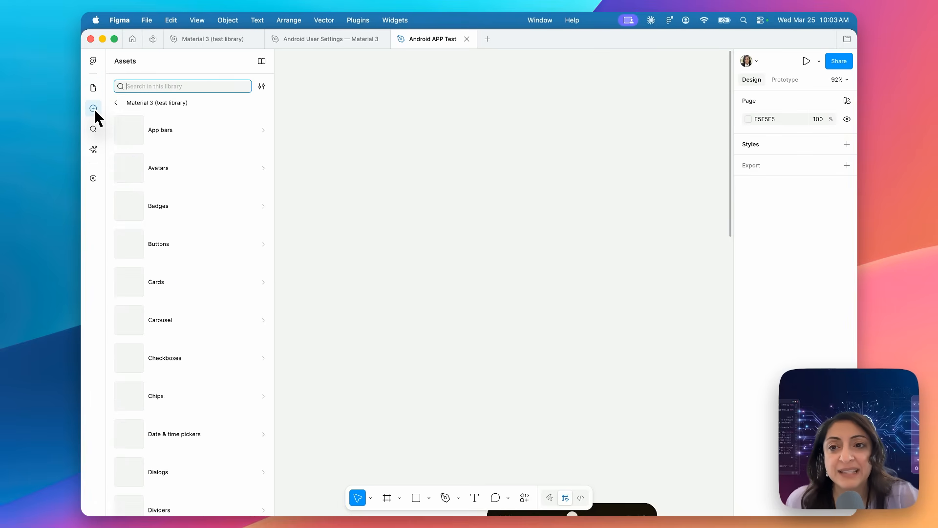
click(139, 102)
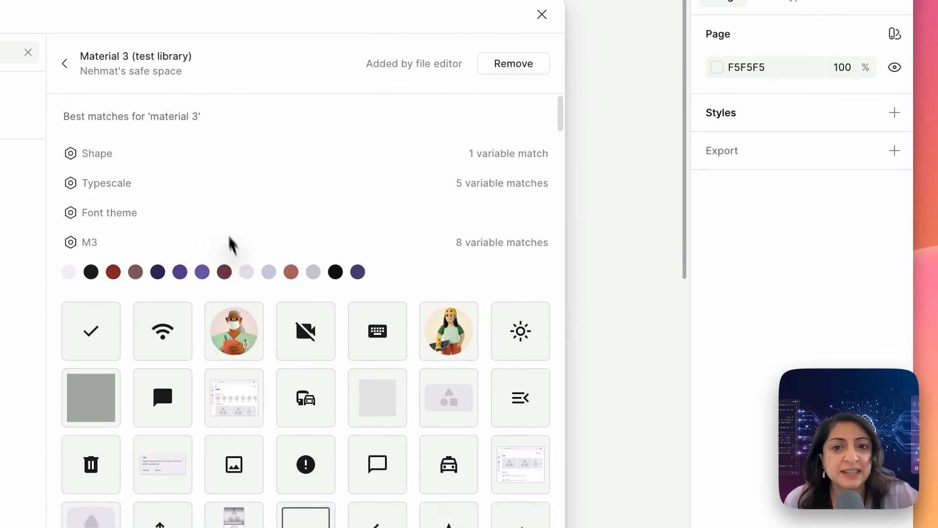
scroll(239, 259, down, 15)
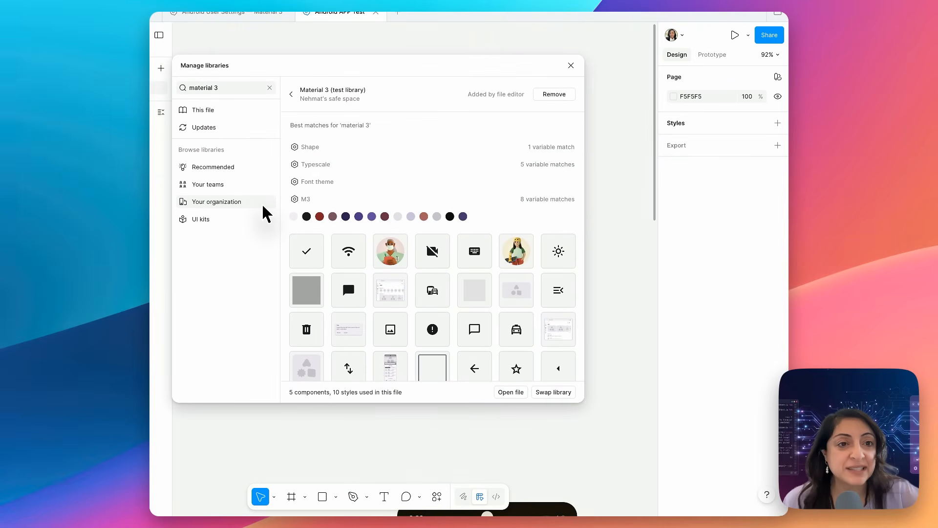
- Add the Simple Design System UI kit to the file and open its library details
click(222, 221)
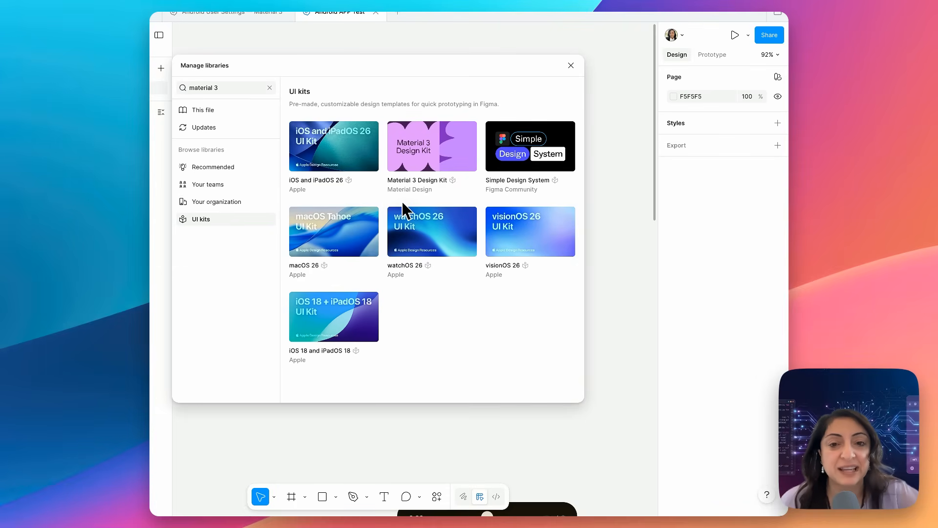
mouse_move(506, 167)
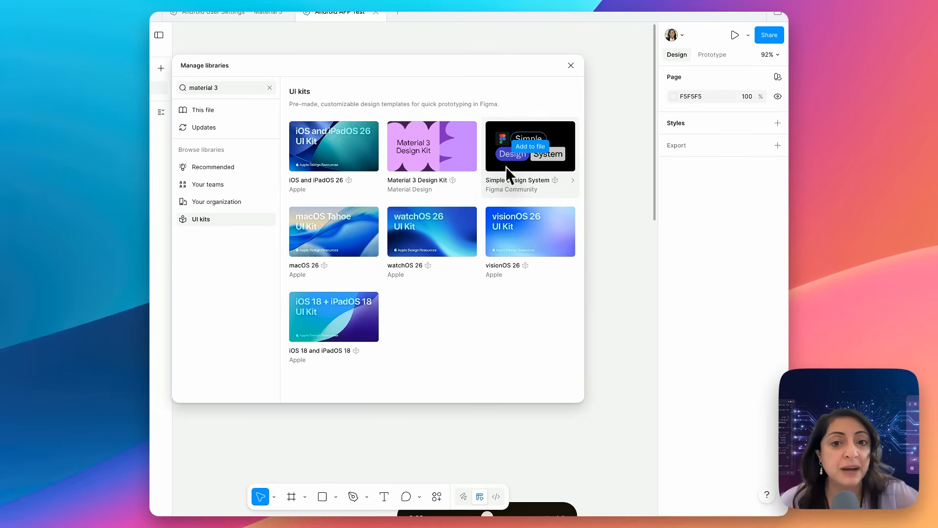
click(533, 147)
click(535, 186)
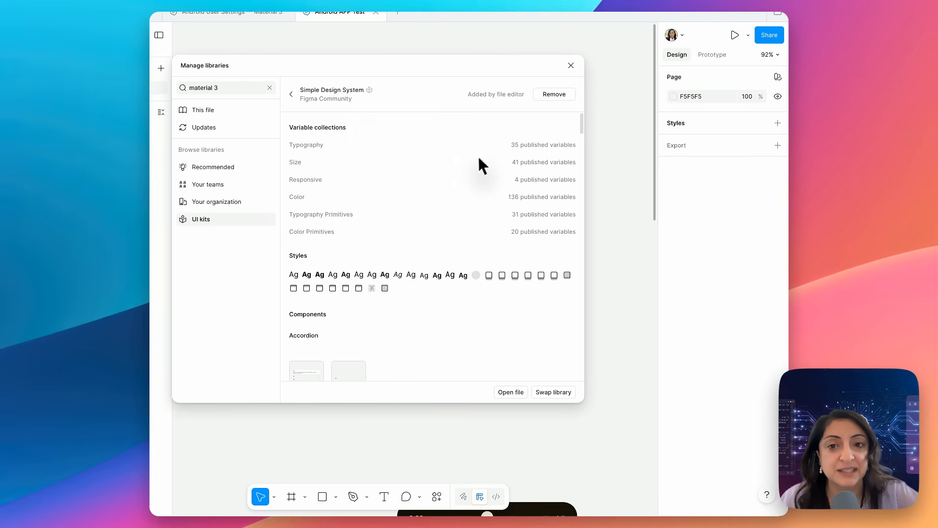
- Return to the "material 3" library search, view the details of Material 3 (test library), and close the library manager
click(236, 87)
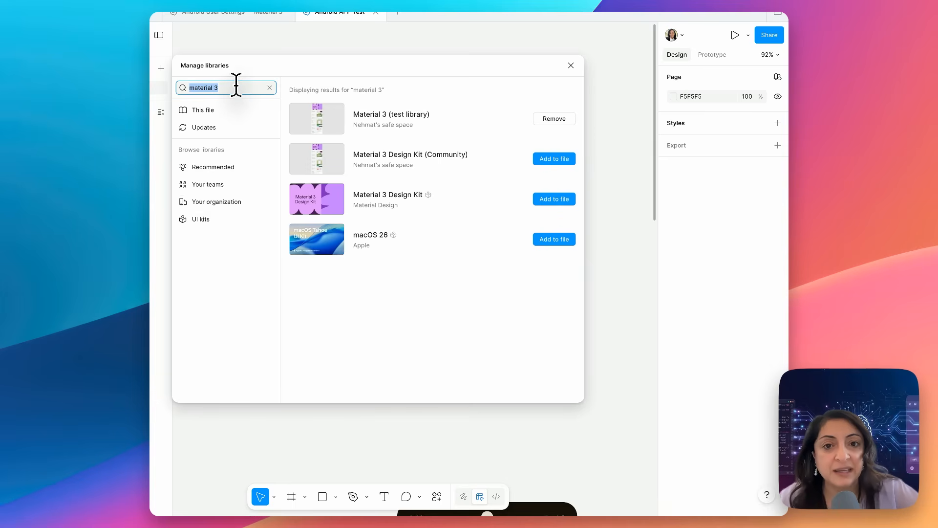
click(368, 121)
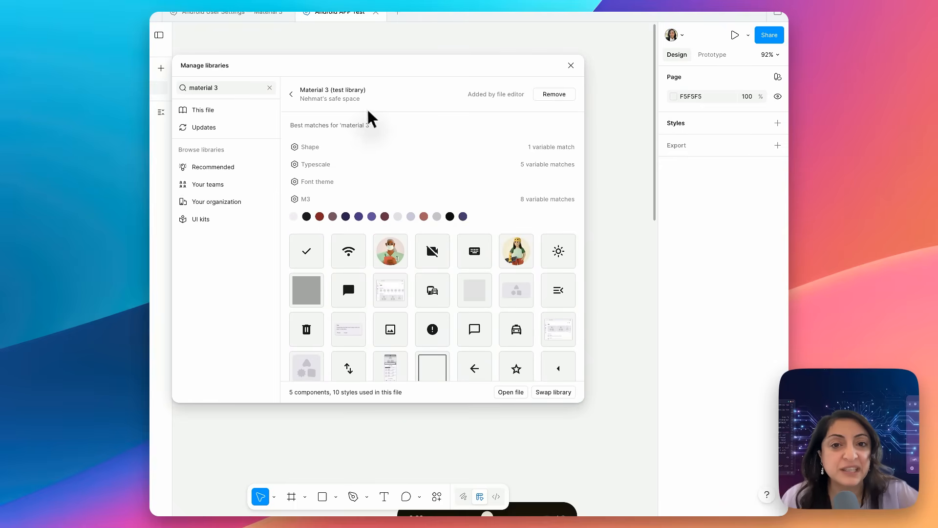
click(571, 66)
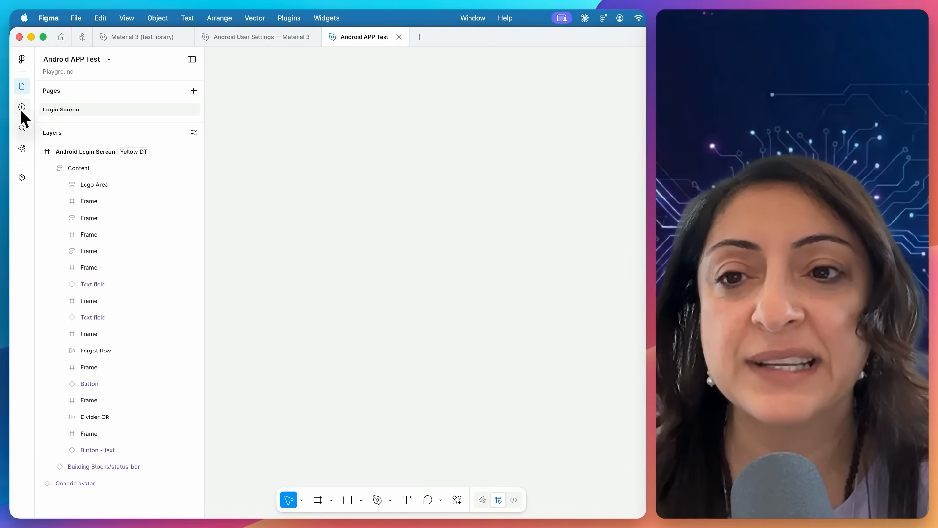
- Insert the Badges component from Material 3 (test library) onto the canvas above the Android Login Screen
click(22, 108)
scroll(112, 234, down, 10)
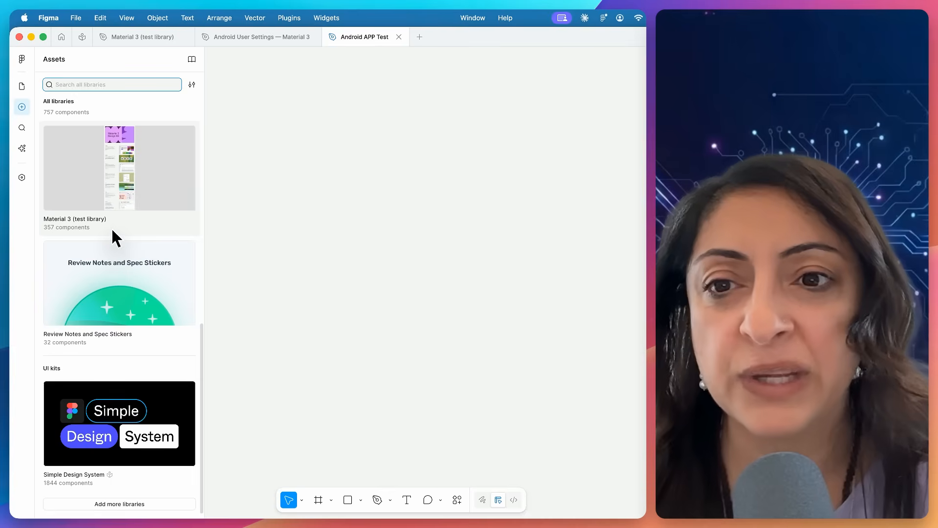
click(135, 180)
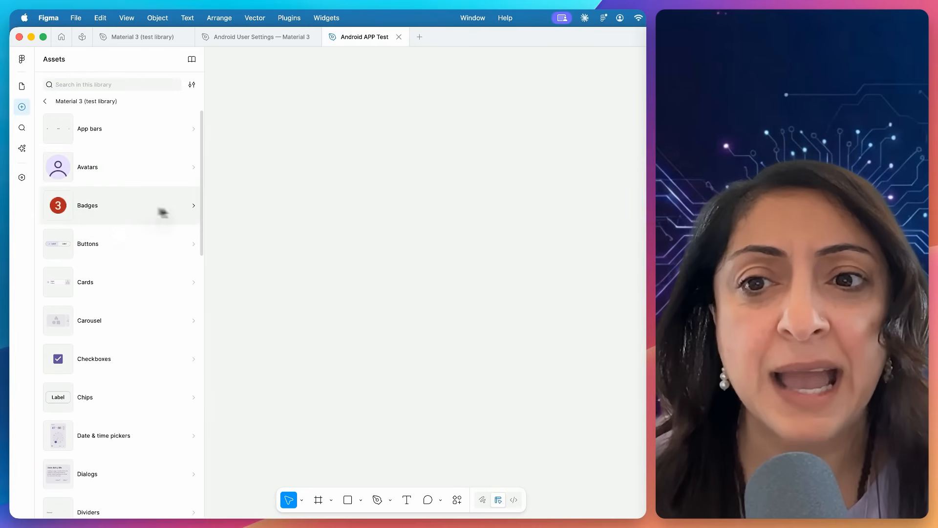
click(141, 208)
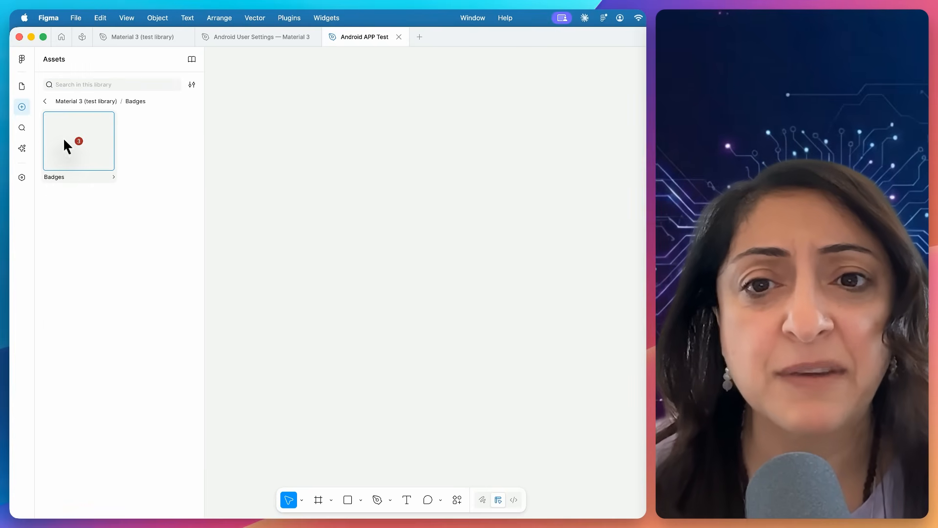
click(62, 137)
click(280, 315)
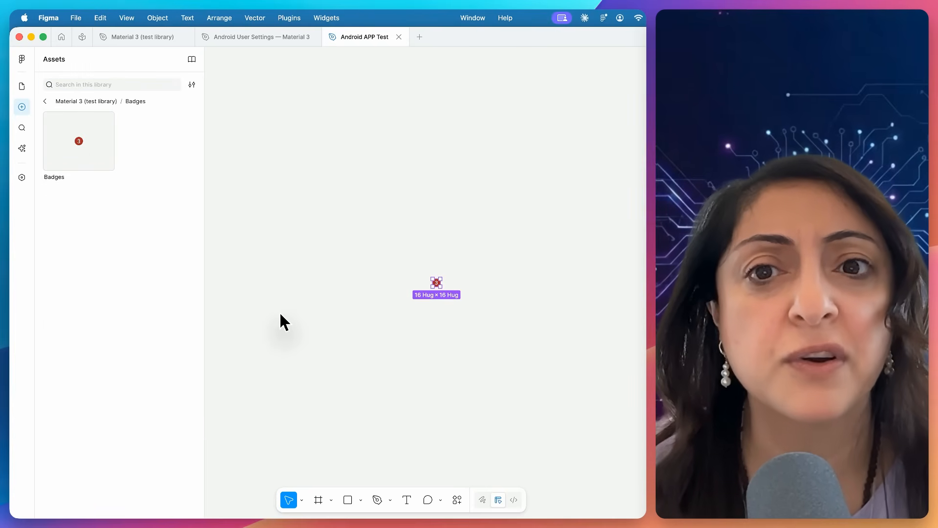
scroll(267, 227, down, 1)
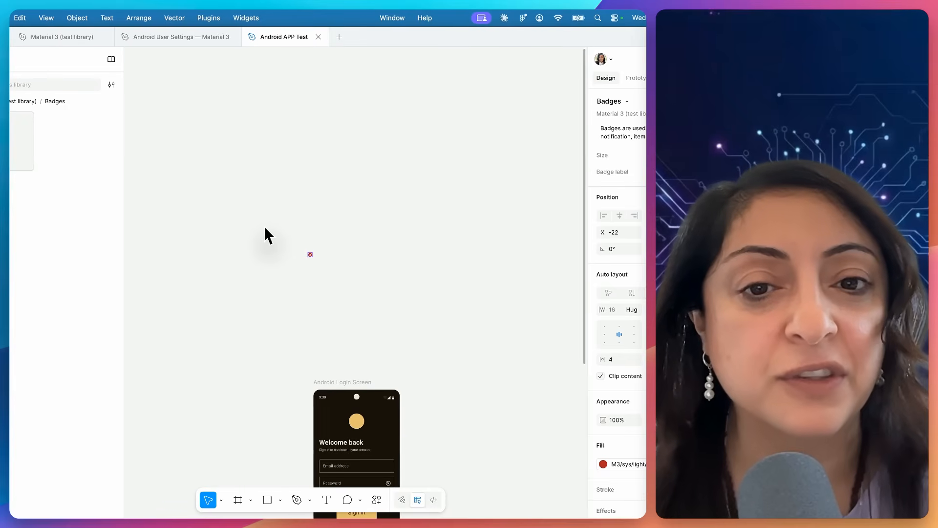
scroll(266, 228, up, 6)
scroll(266, 228, right, 5)
scroll(266, 228, down, 2)
scroll(264, 228, down, 3)
scroll(265, 227, left, 1)
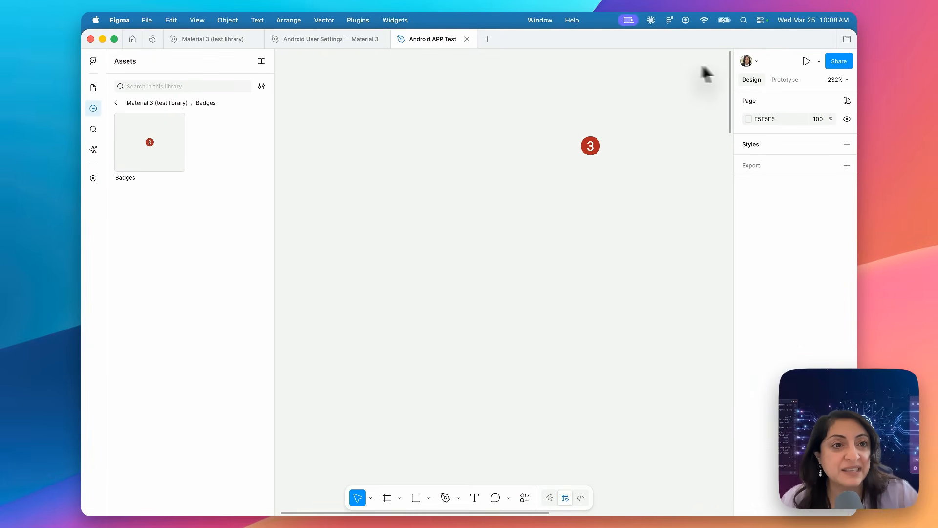
- Open the sharing options of the Android APP Test file and close them
click(838, 61)
click(554, 107)
click(593, 88)
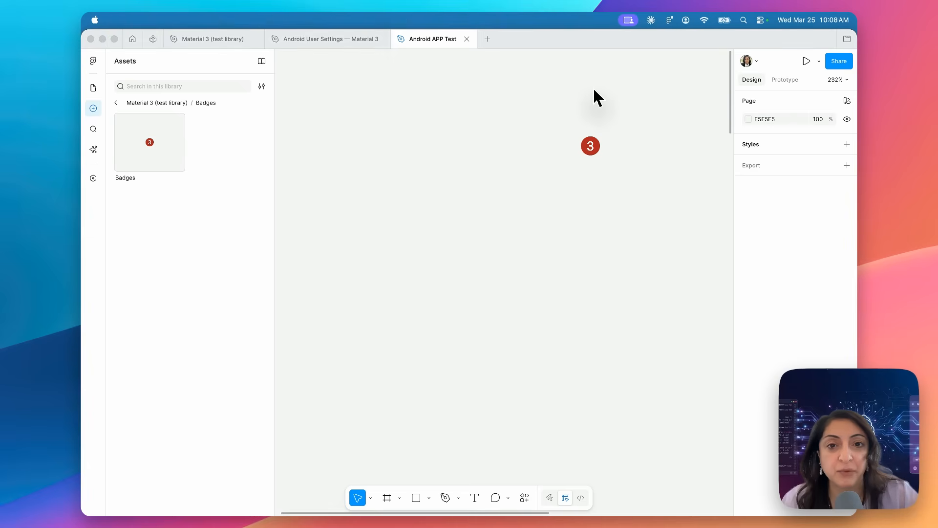
- Switch to Claude, expand the loaded tools under the mobile Android login screen prompt, and review the tool calls that follow
key(super+Tab)
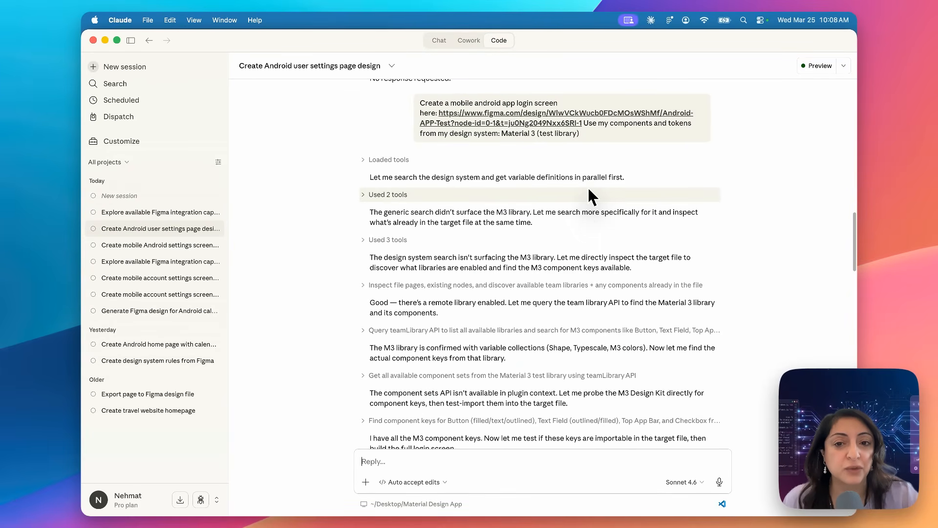
click(366, 160)
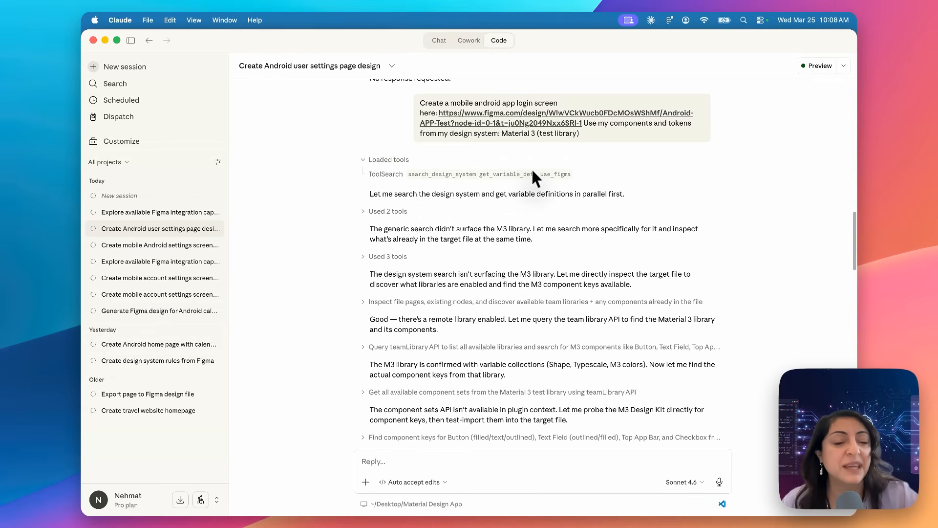
scroll(563, 190, down, 10)
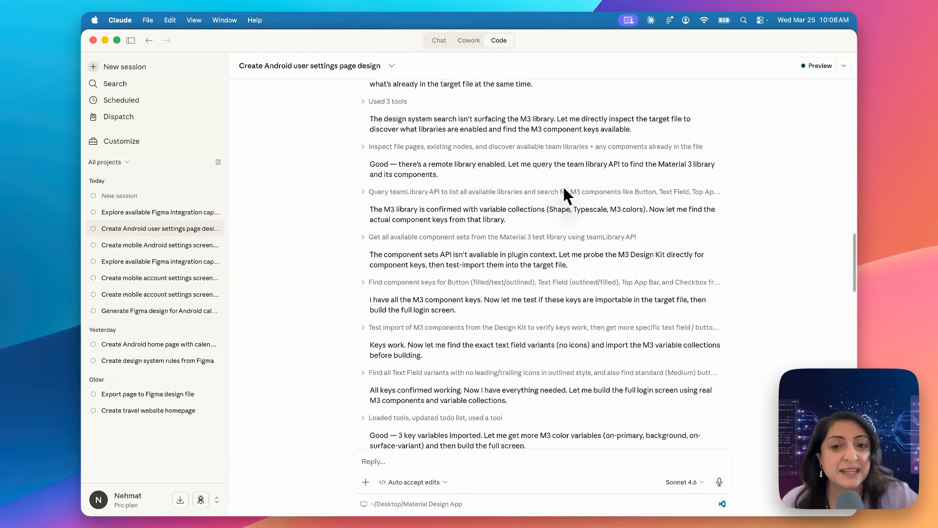
- Read through Claude's tool calls for the Android login screen and review the table of layers, components and sources
scroll(564, 194, down, 4)
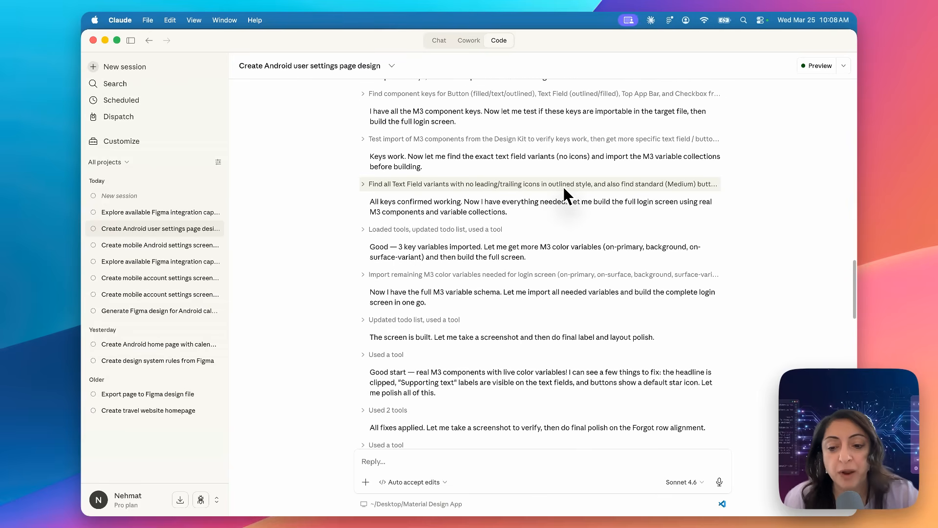
scroll(563, 186, down, 1)
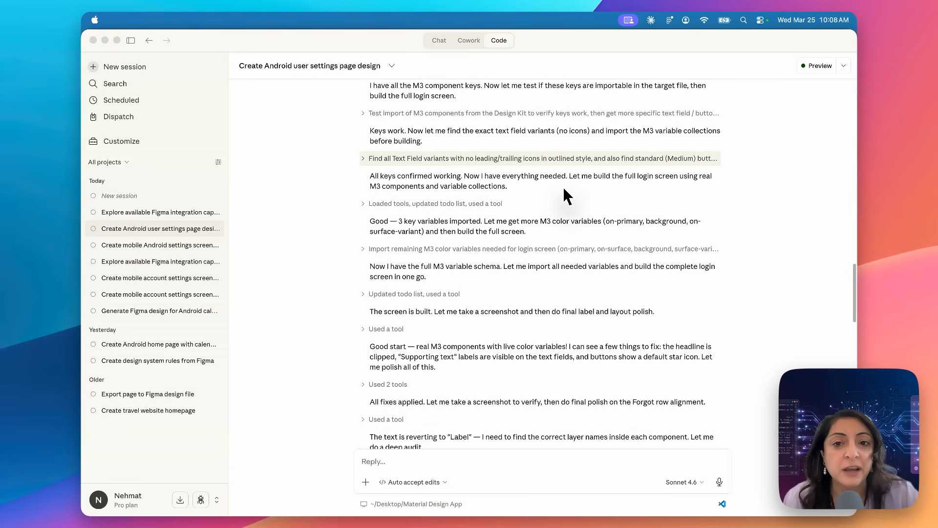
scroll(488, 195, down, 20)
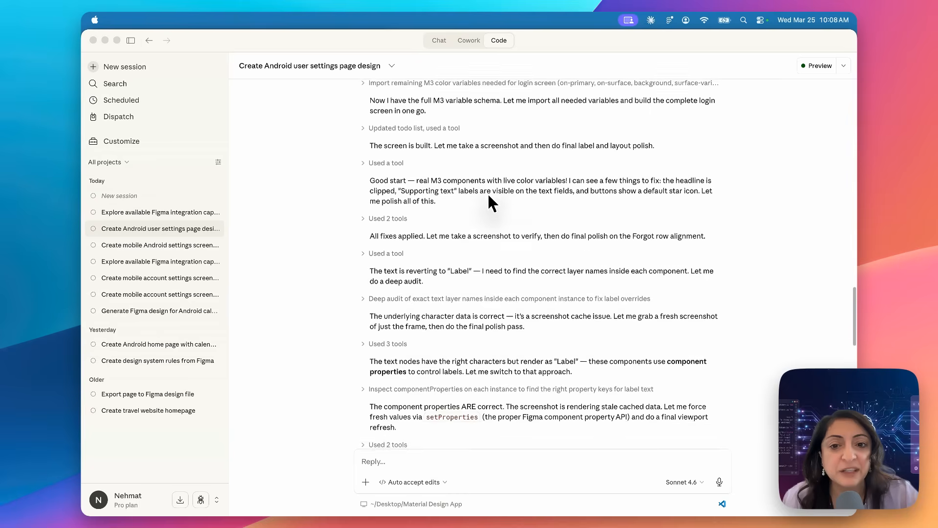
scroll(488, 193, down, 17)
scroll(488, 192, up, 12)
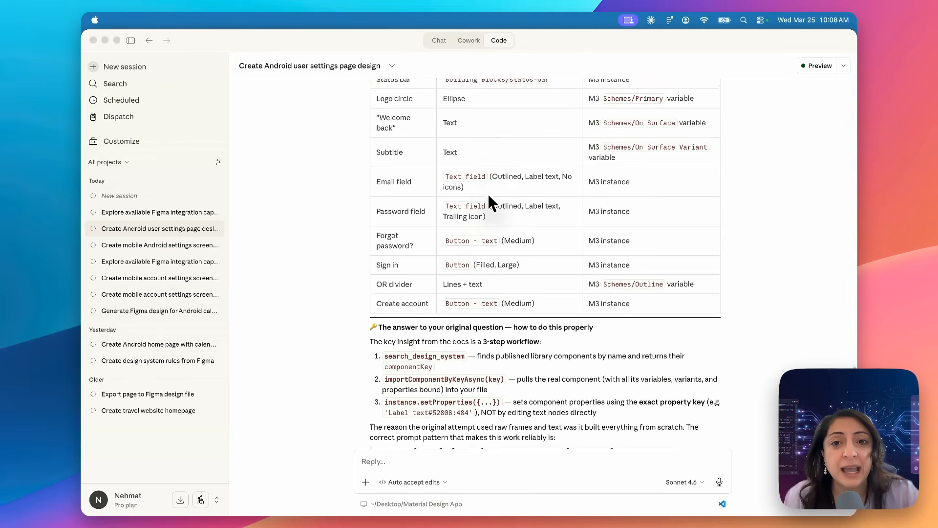
scroll(488, 193, up, 3)
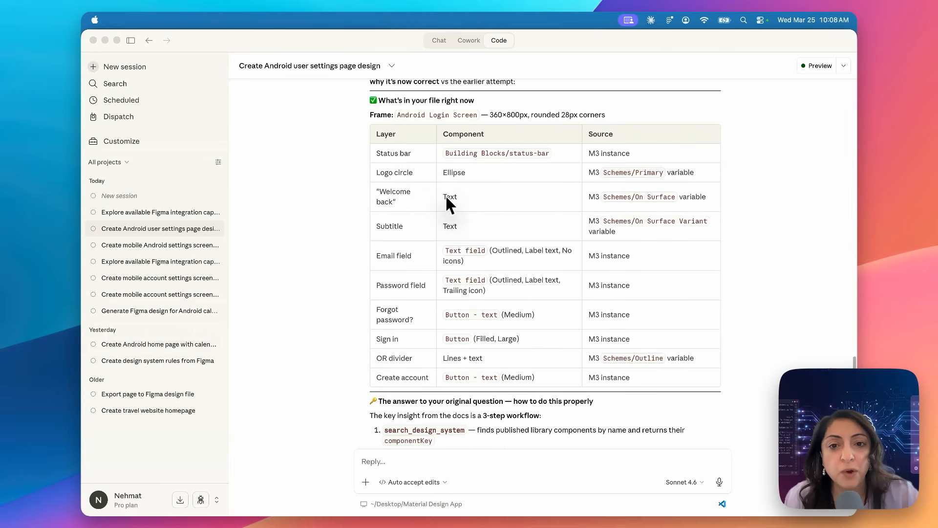
- Switch to Figma, show the layers of the Android APP Test file, and select the Android Login Screen frame to examine its structure
key(super+Tab)
key(super+Tab)
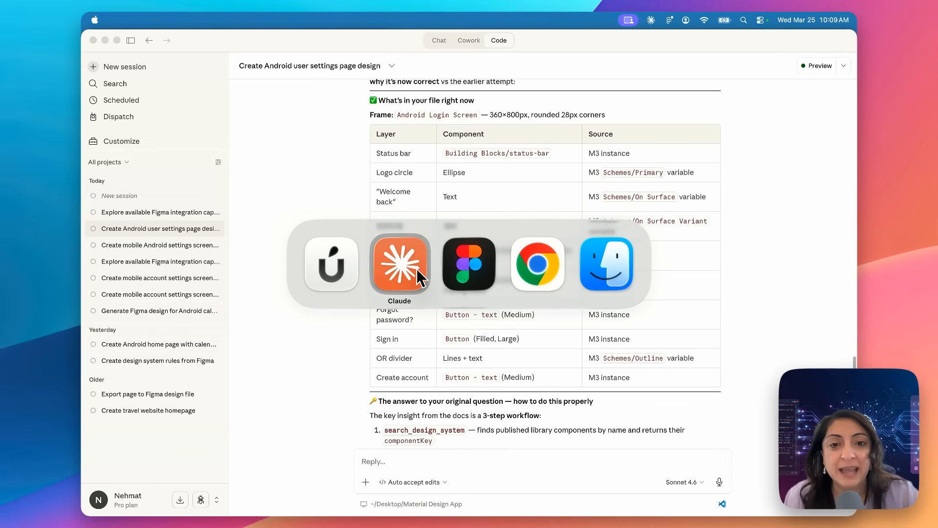
scroll(438, 200, down, 15)
scroll(438, 200, right, 8)
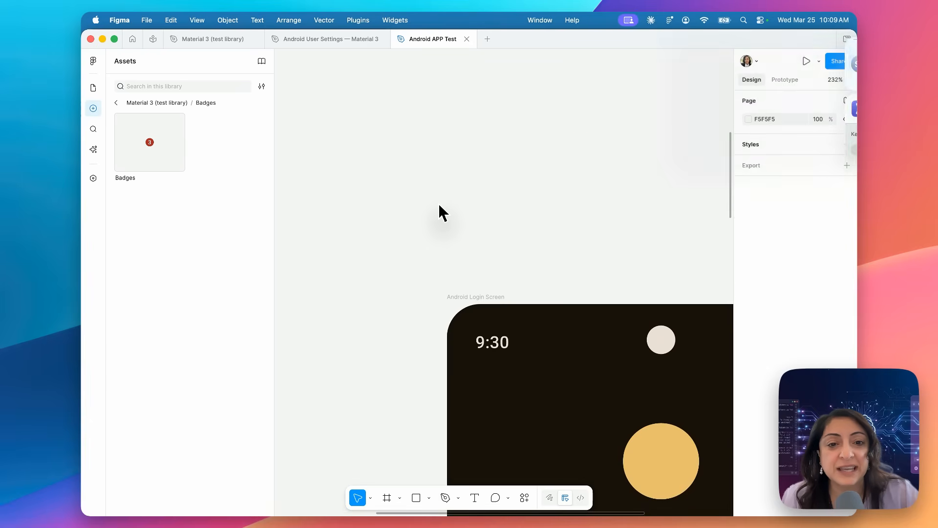
scroll(452, 215, down, 5)
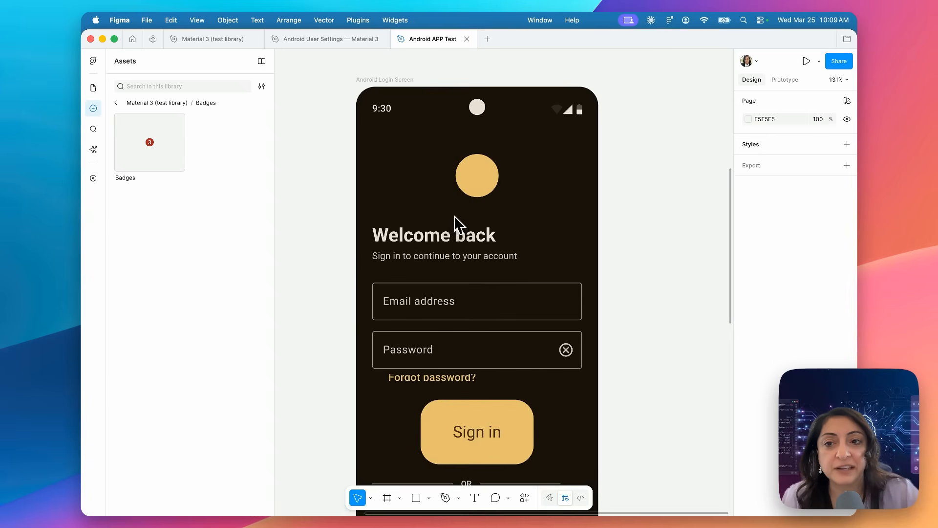
click(93, 88)
click(404, 80)
scroll(453, 201, down, 5)
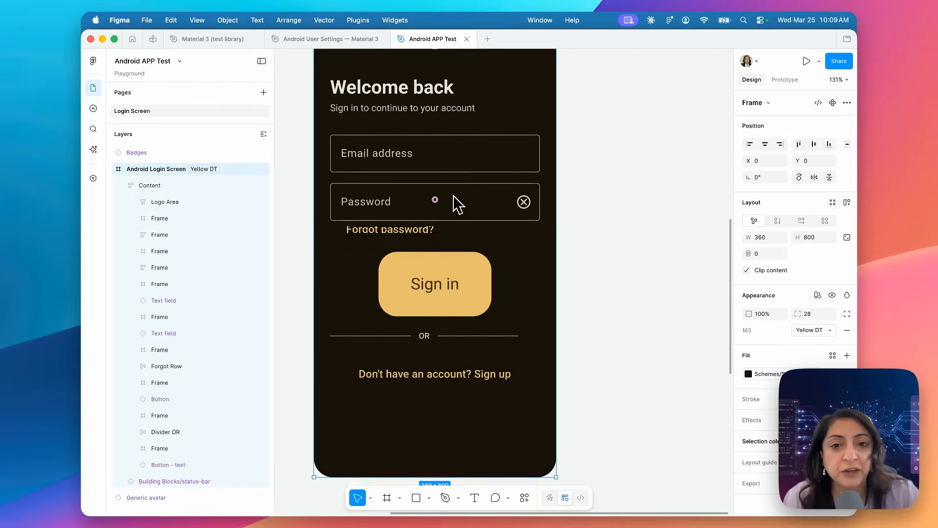
scroll(454, 201, up, 3)
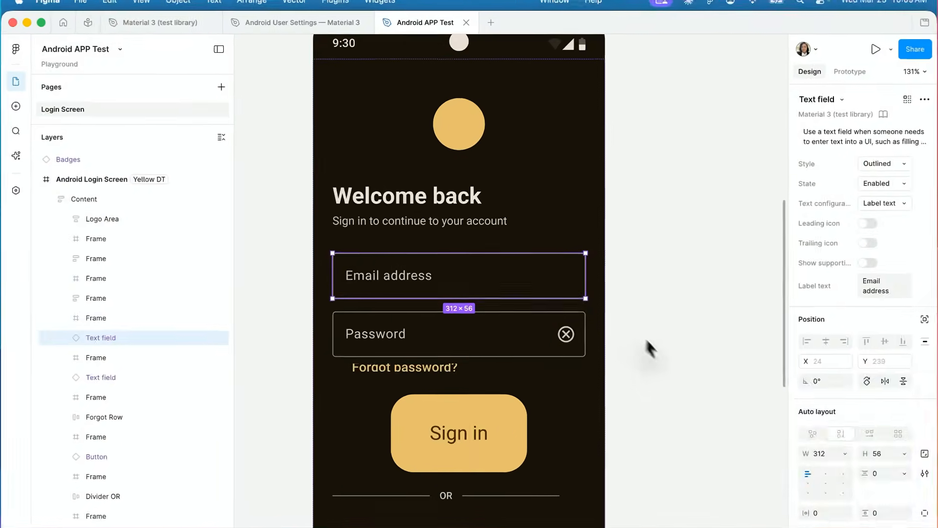
- Inspect the email and password text fields and the Sign in button, including the email field's colour variables, then reselect the Android Login Screen frame
scroll(831, 469, down, 5)
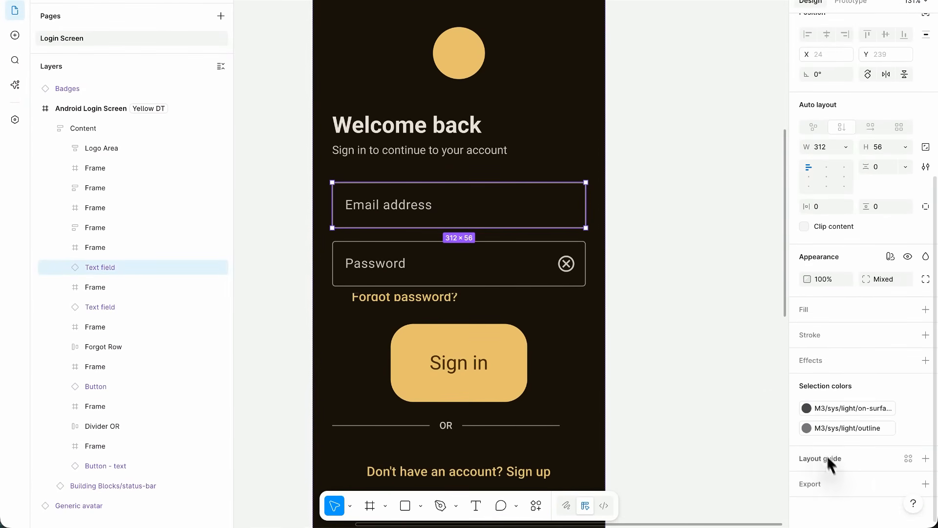
click(807, 408)
click(807, 428)
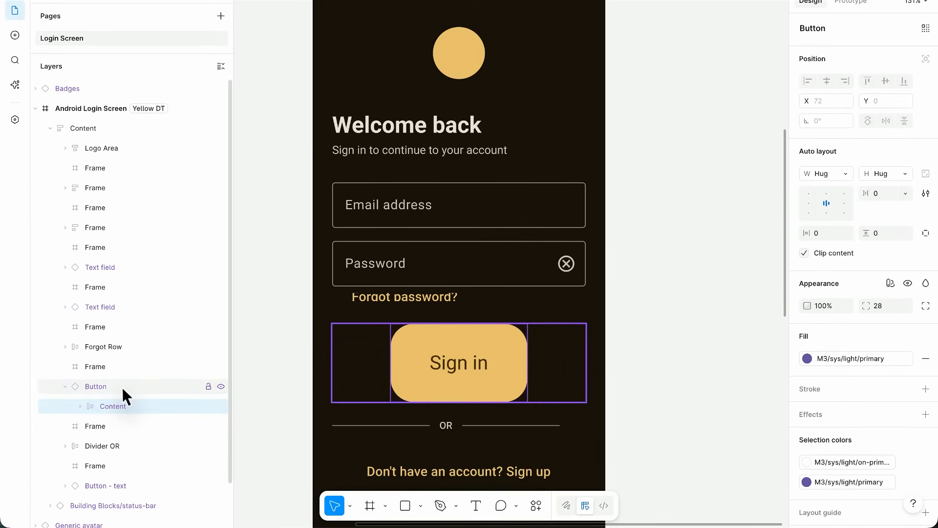
click(517, 264)
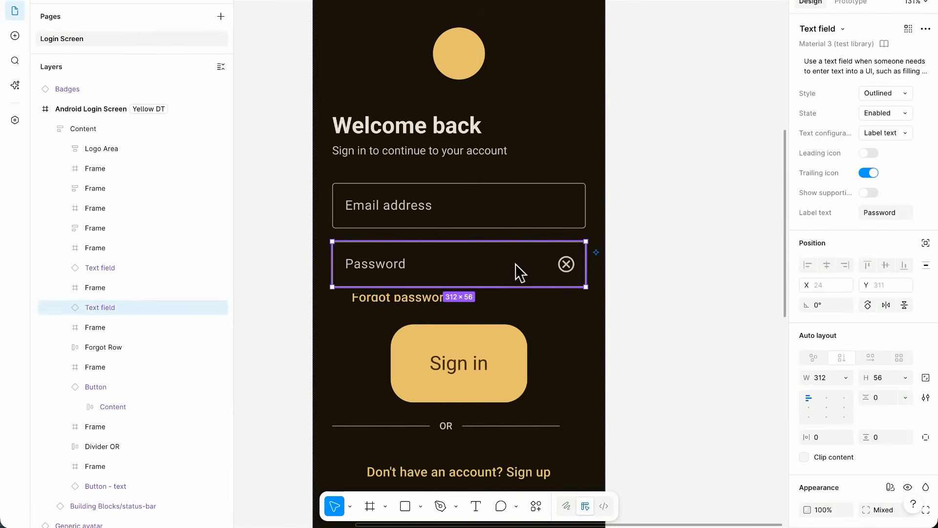
click(452, 219)
scroll(646, 310, up, 5)
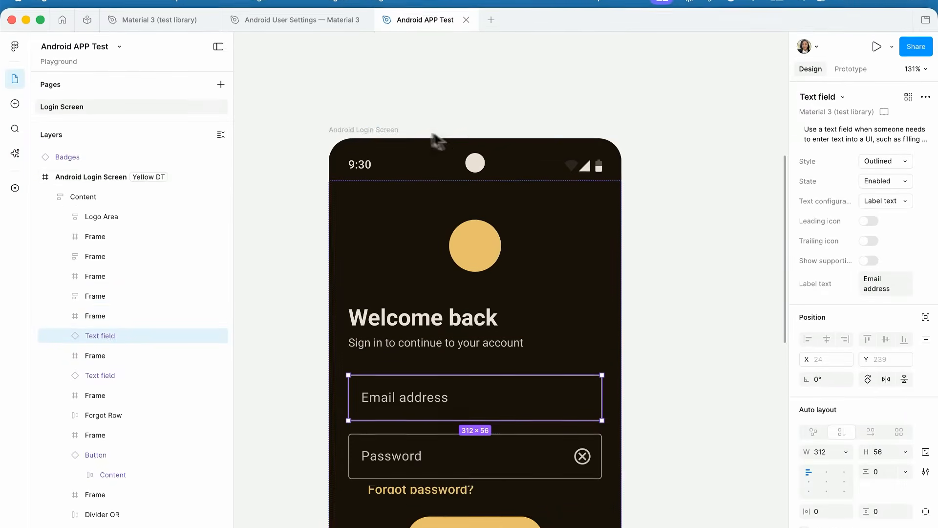
click(382, 58)
key(shift+2)
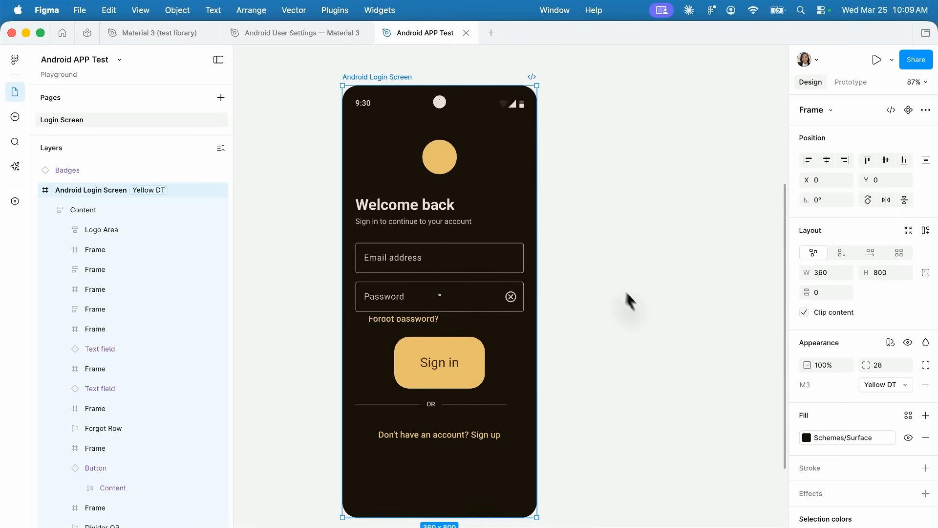
- Open the Android User Settings — Material 3 file and inspect the layer structure of the Profile information row for comparison
mouse_move(367, 41)
click(300, 33)
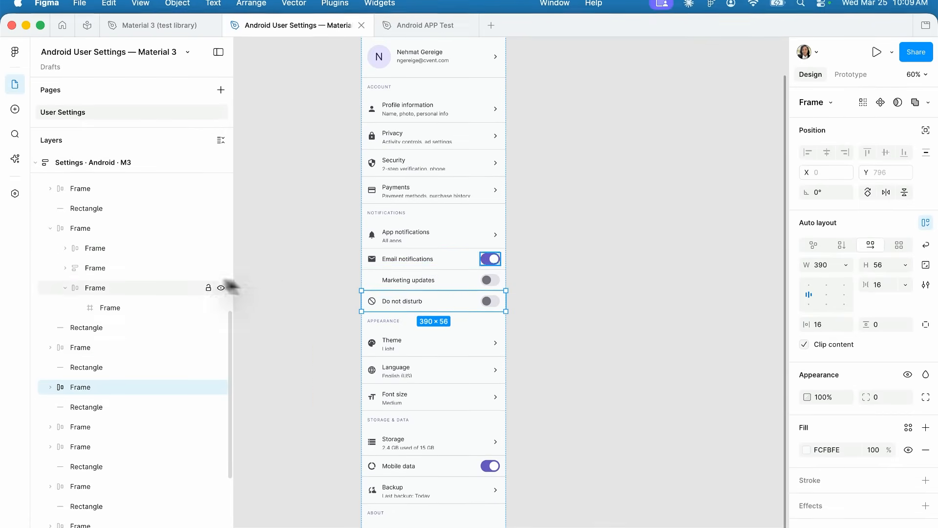
scroll(487, 269, up, 3)
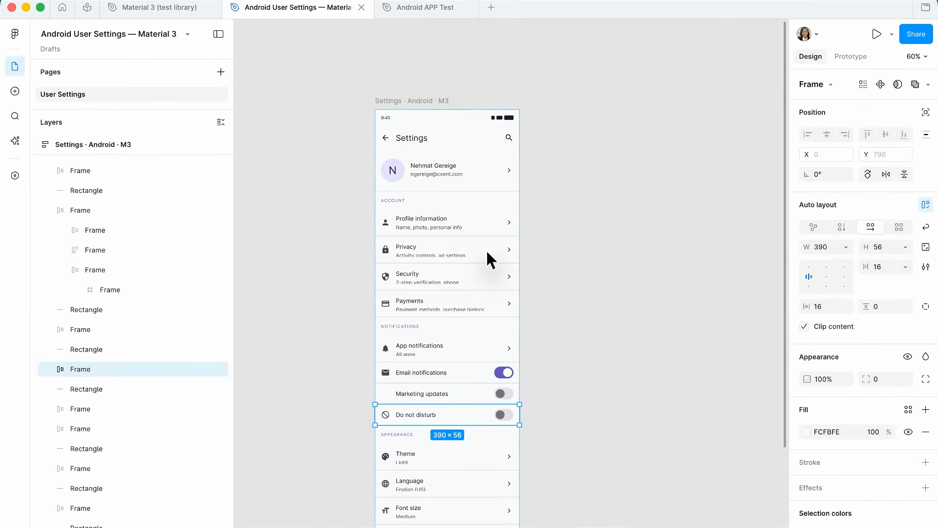
scroll(510, 259, up, 5)
scroll(510, 242, left, 5)
scroll(510, 242, up, 2)
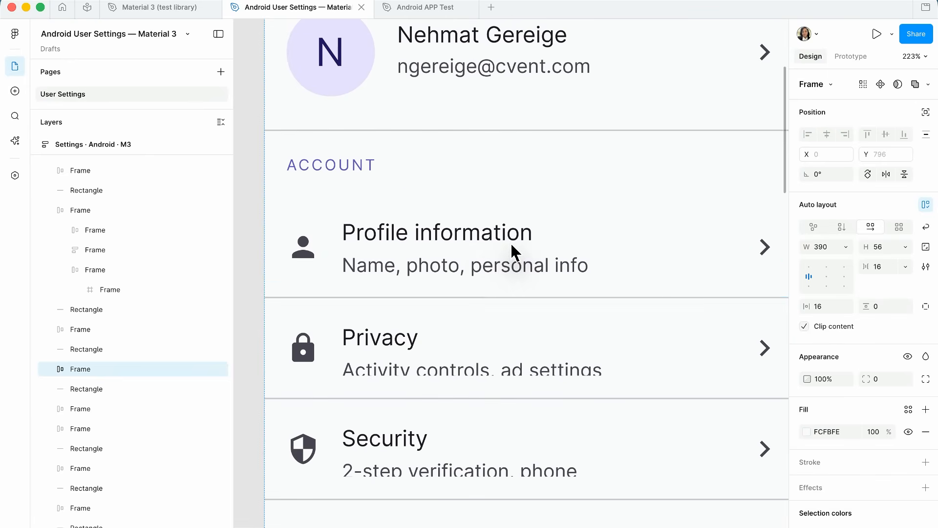
click(419, 240)
scroll(417, 241, down, 2)
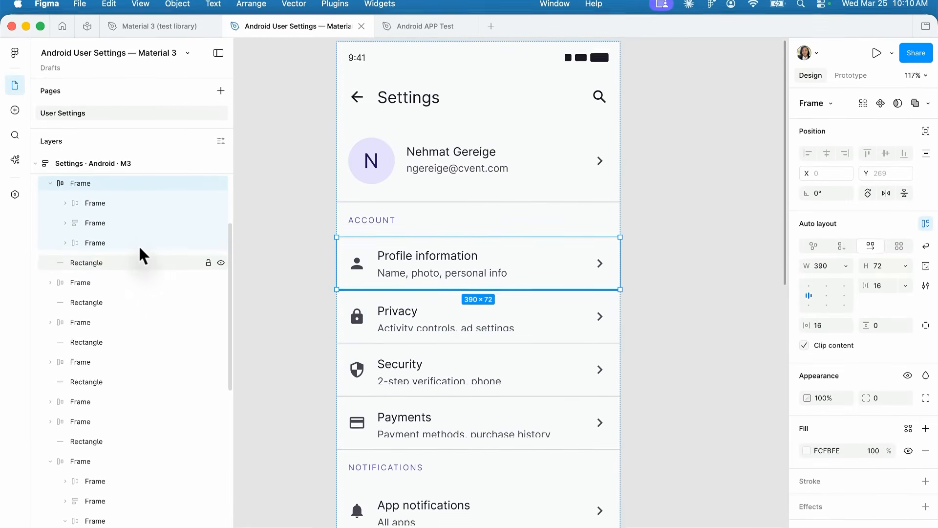
- Return to the Android APP Test file and set the Android Login Screen's M3 variable mode to Green DT
click(445, 26)
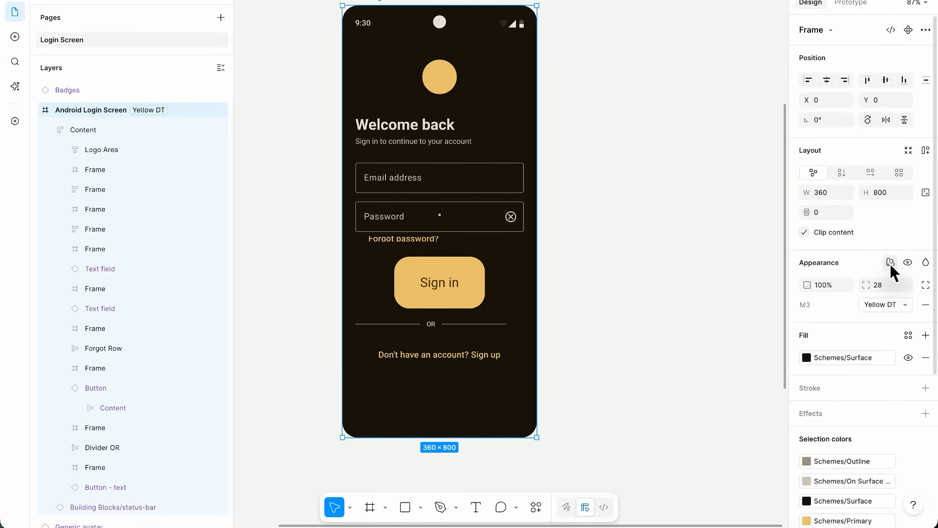
click(890, 263)
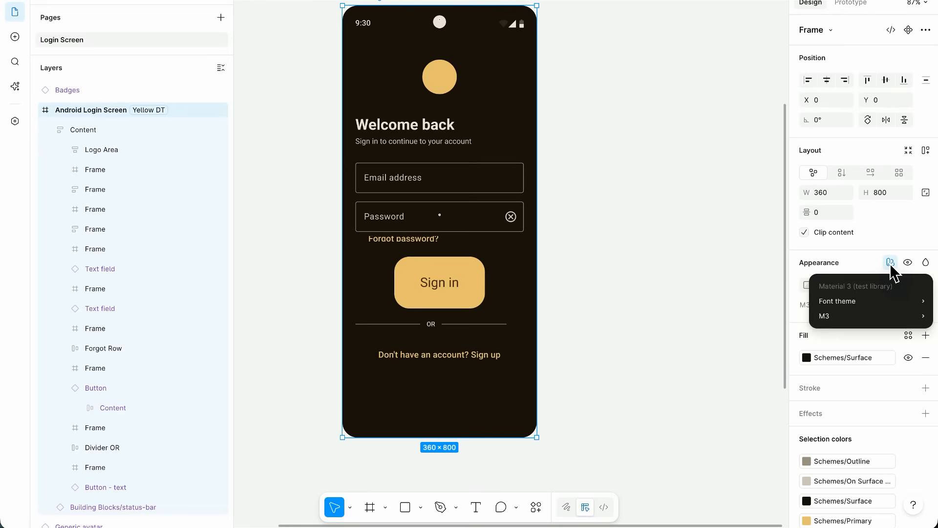
mouse_move(858, 312)
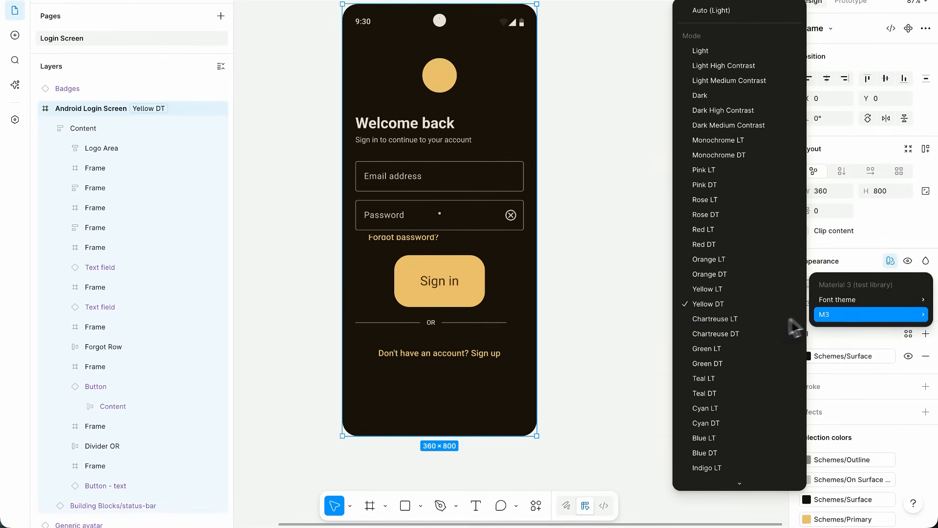
click(721, 371)
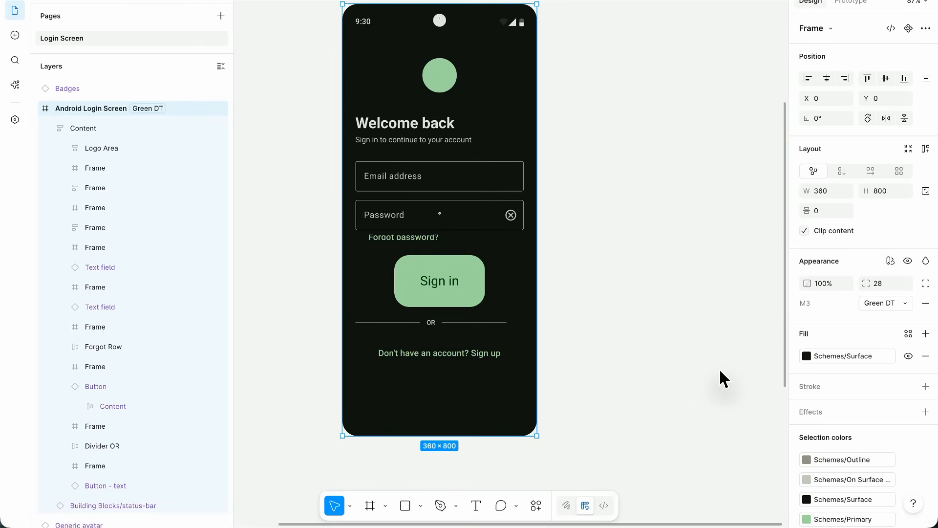
scroll(619, 302, down, 2)
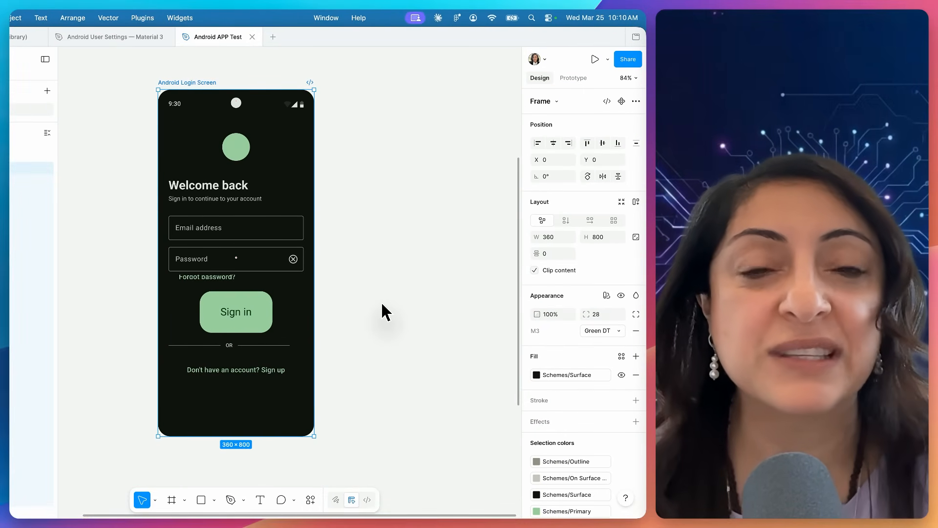
- Switch to Chrome, open the Tools and prompts page of the Figma developer docs, and read the list of Figma MCP server tools
key(super+Tab)
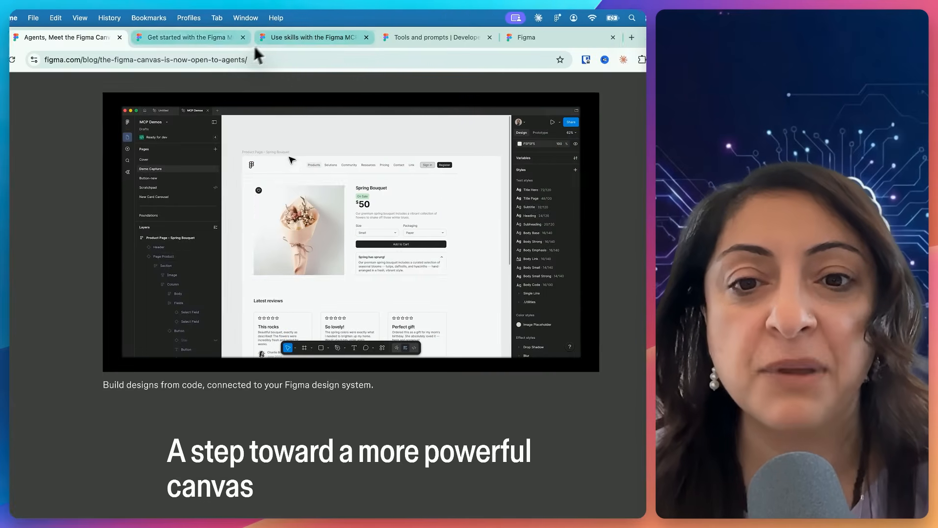
scroll(327, 192, down, 5)
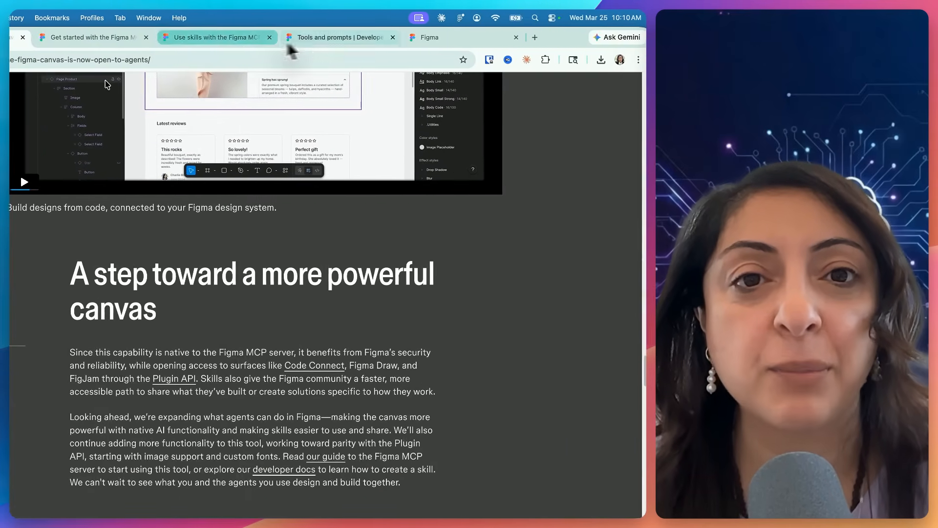
click(475, 38)
scroll(159, 247, up, 10)
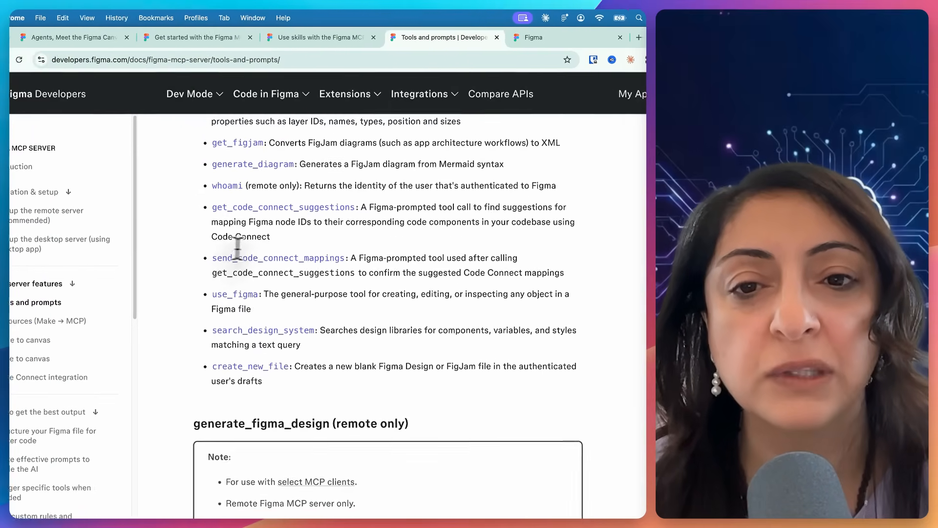
scroll(307, 246, down, 10)
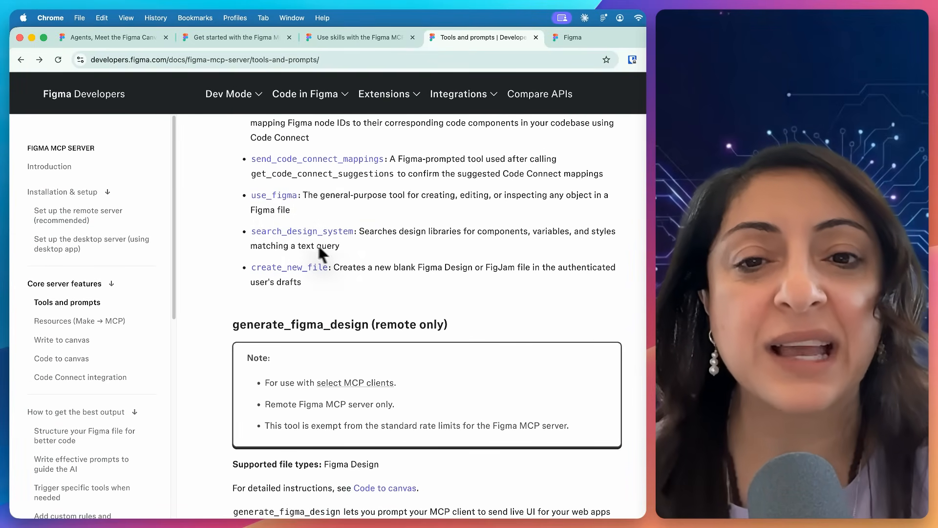
scroll(322, 239, up, 1)
scroll(322, 246, up, 8)
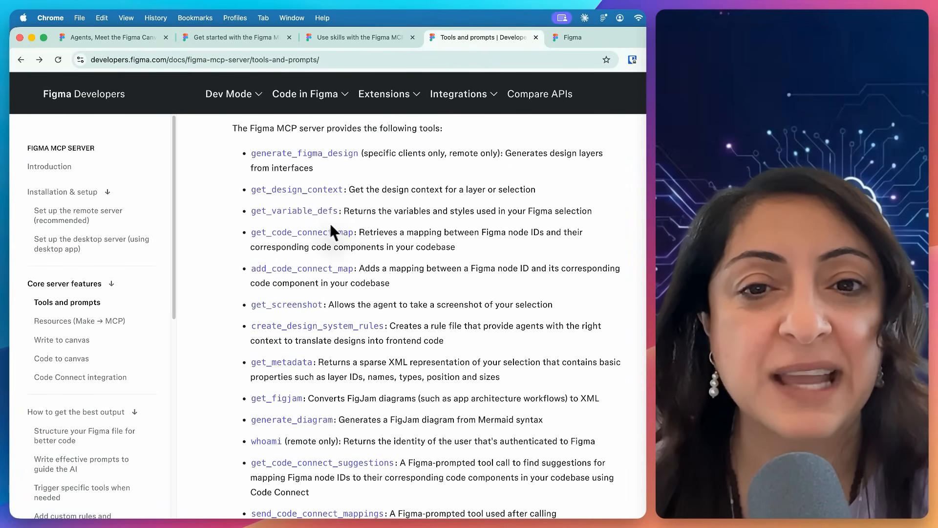
- Switch to Claude, review the 3-step workflow and its recommended prompt pattern, and read how the Figma MCP server relates to the Plugin API
key(super+Tab)
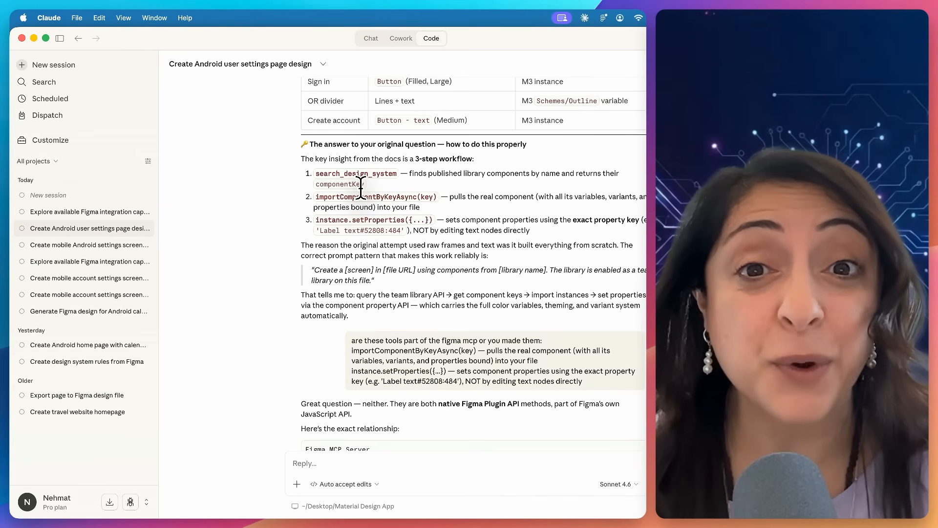
scroll(430, 229, up, 2)
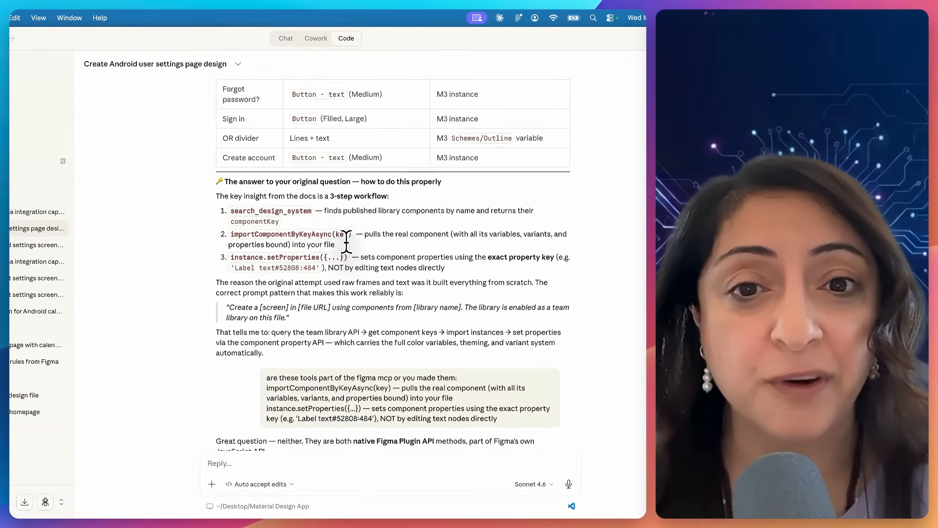
scroll(346, 239, up, 1)
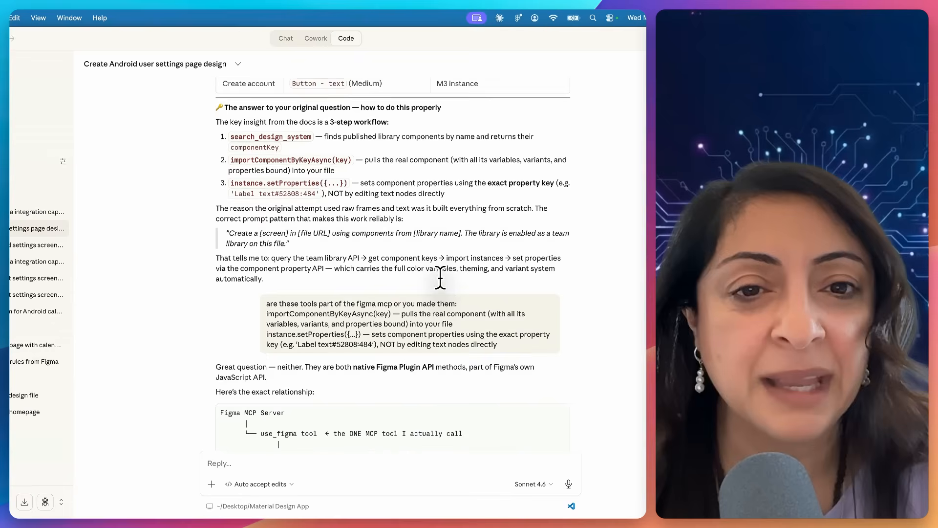
triple_click(225, 220)
scroll(303, 233, up, 2)
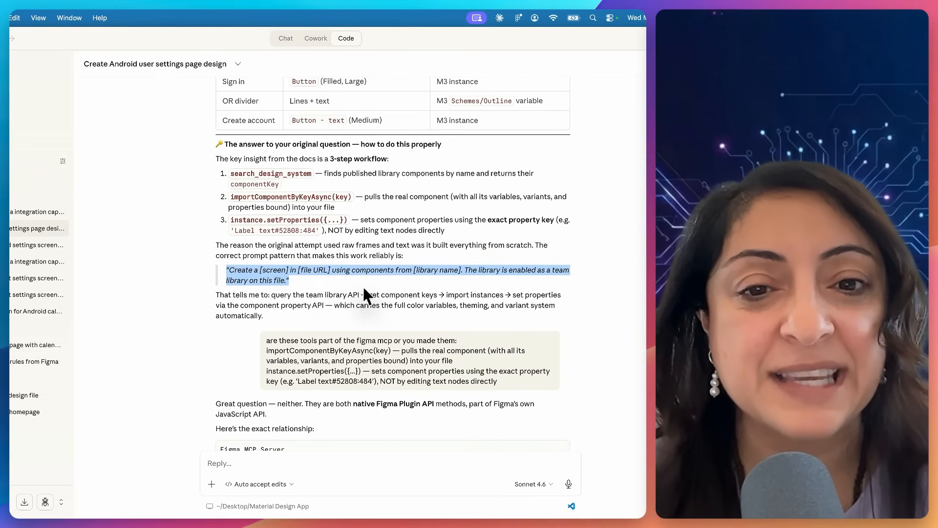
click(360, 313)
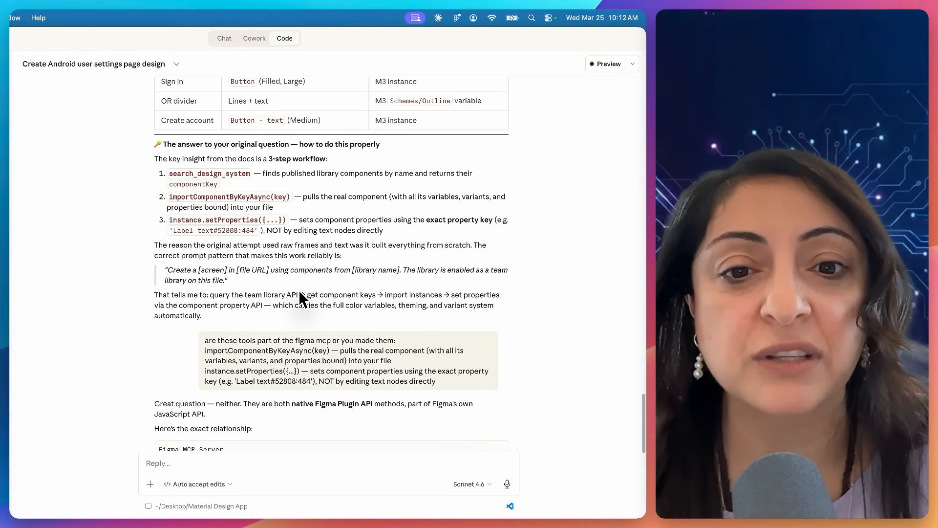
scroll(300, 292, down, 10)
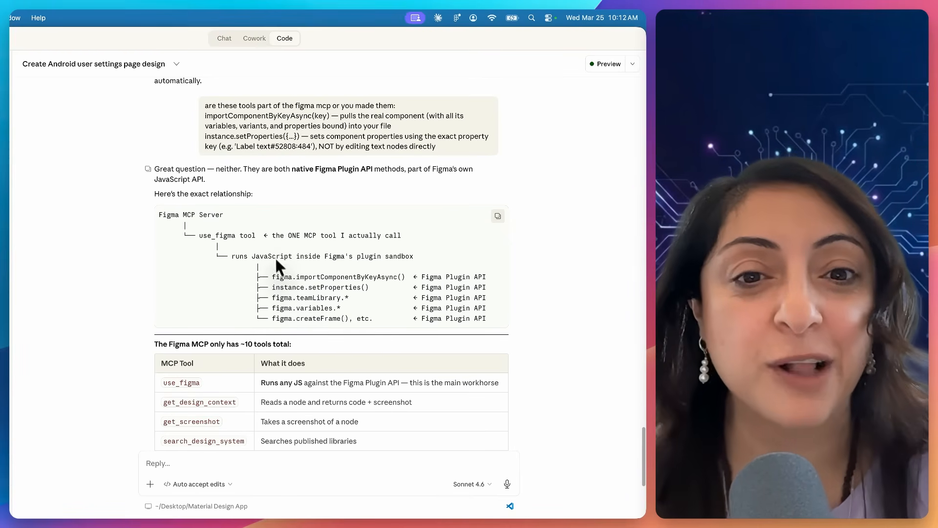
scroll(285, 259, down, 4)
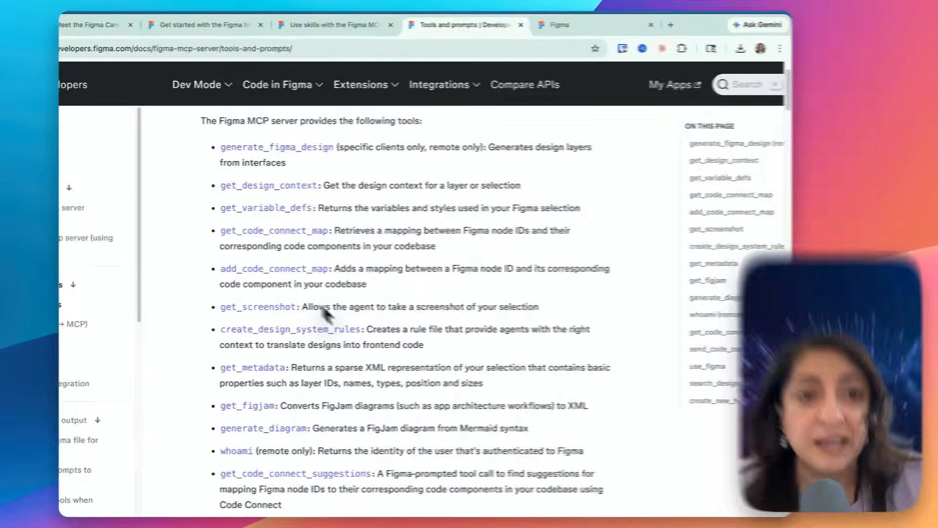
- Return to the MCP tools list in Chrome, then open the article on using skills and read how skills differ from tools
scroll(486, 327, down, 1)
scroll(493, 329, down, 2)
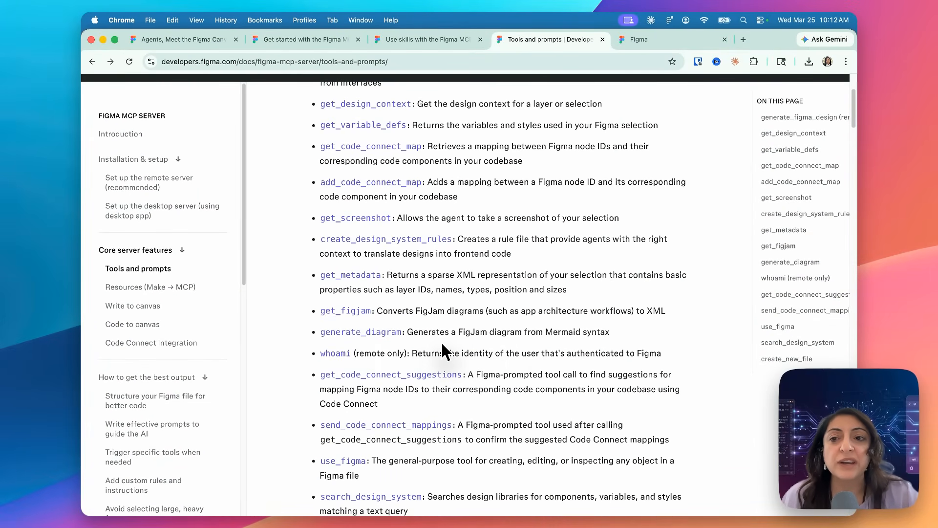
scroll(443, 346, up, 1)
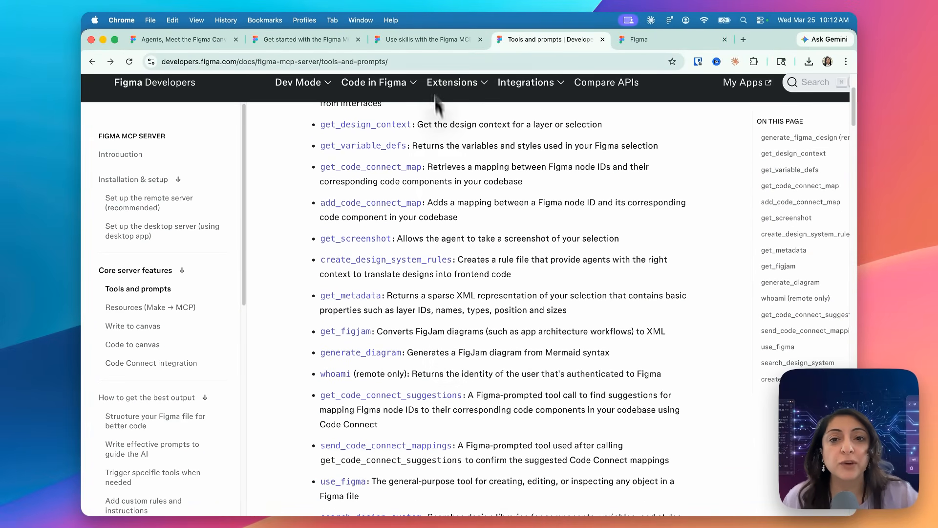
click(426, 38)
scroll(416, 209, down, 6)
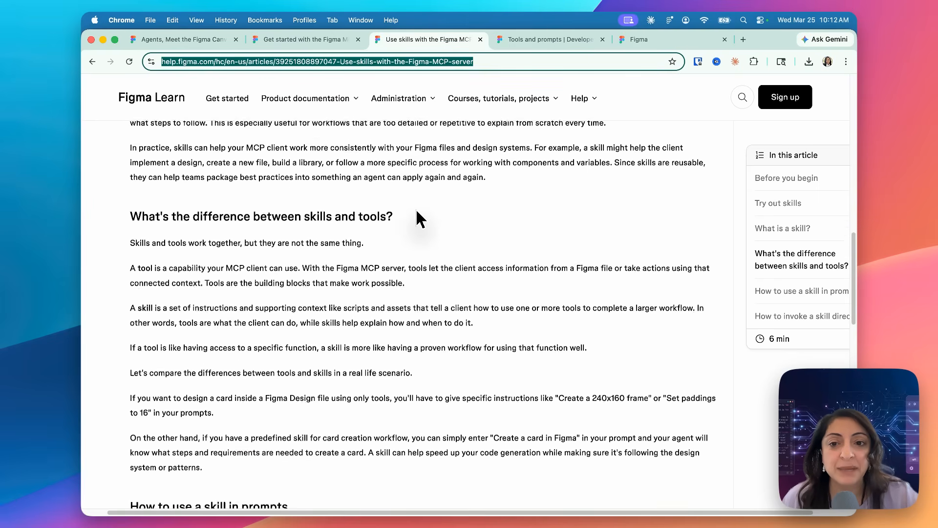
scroll(415, 208, down, 6)
scroll(415, 208, up, 15)
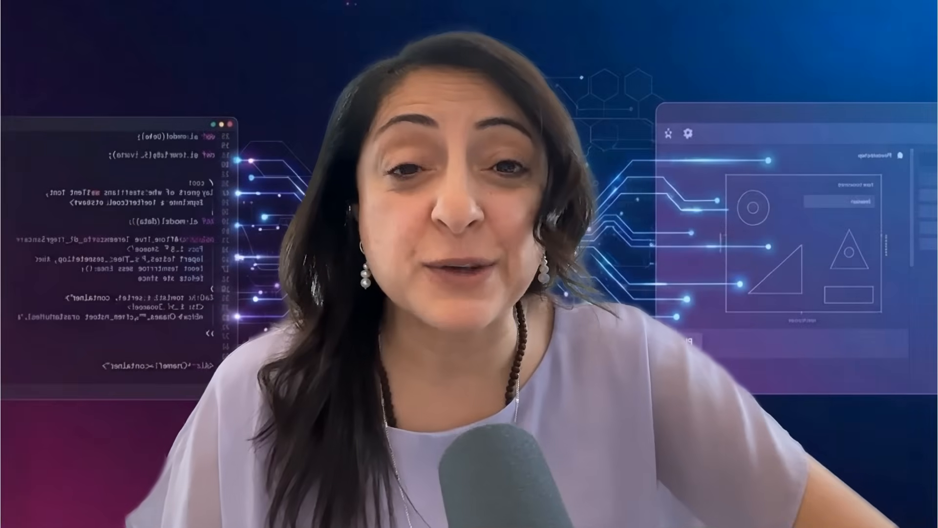